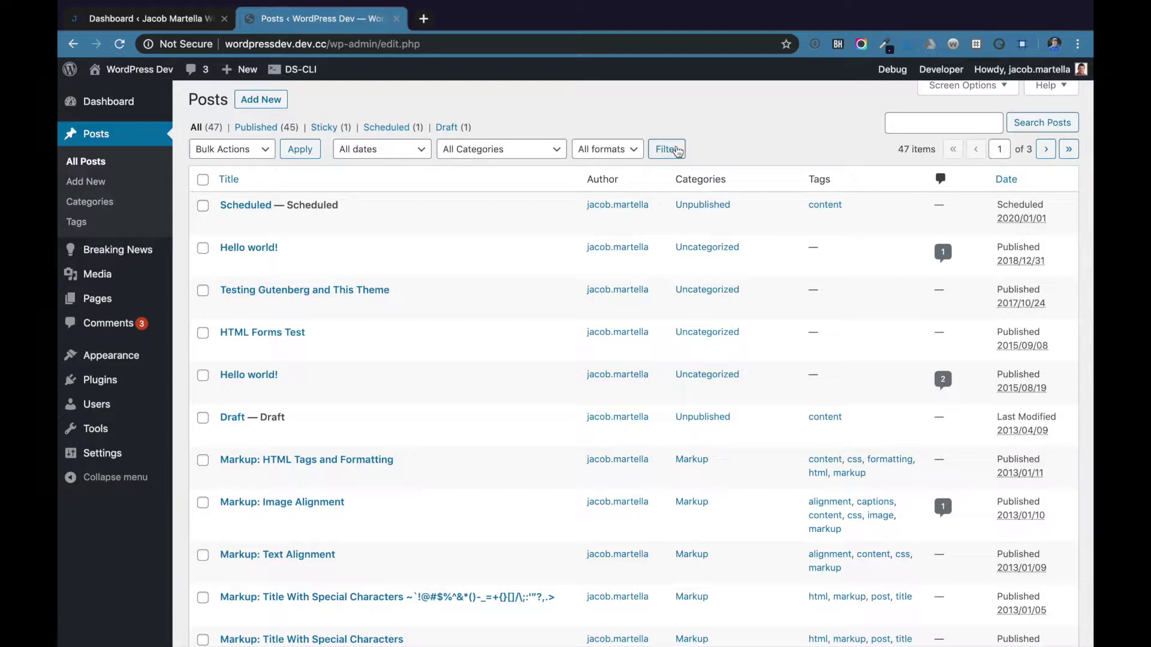
Step: Look over the list of all posts, including its search field
left_click(918, 121)
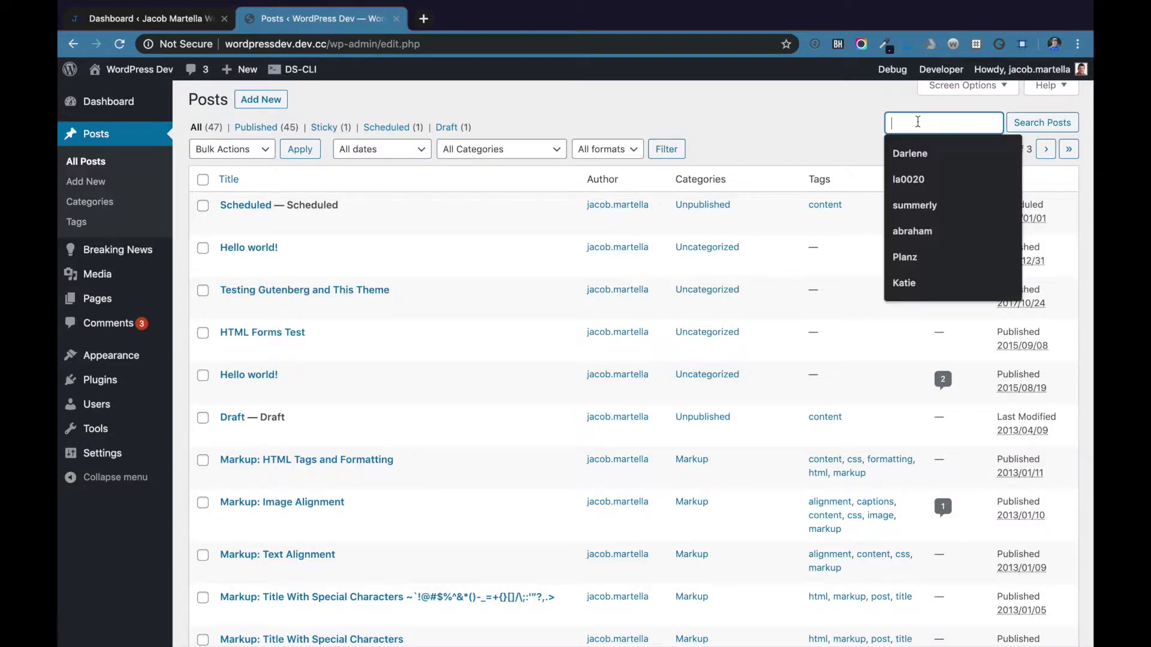
left_click(879, 132)
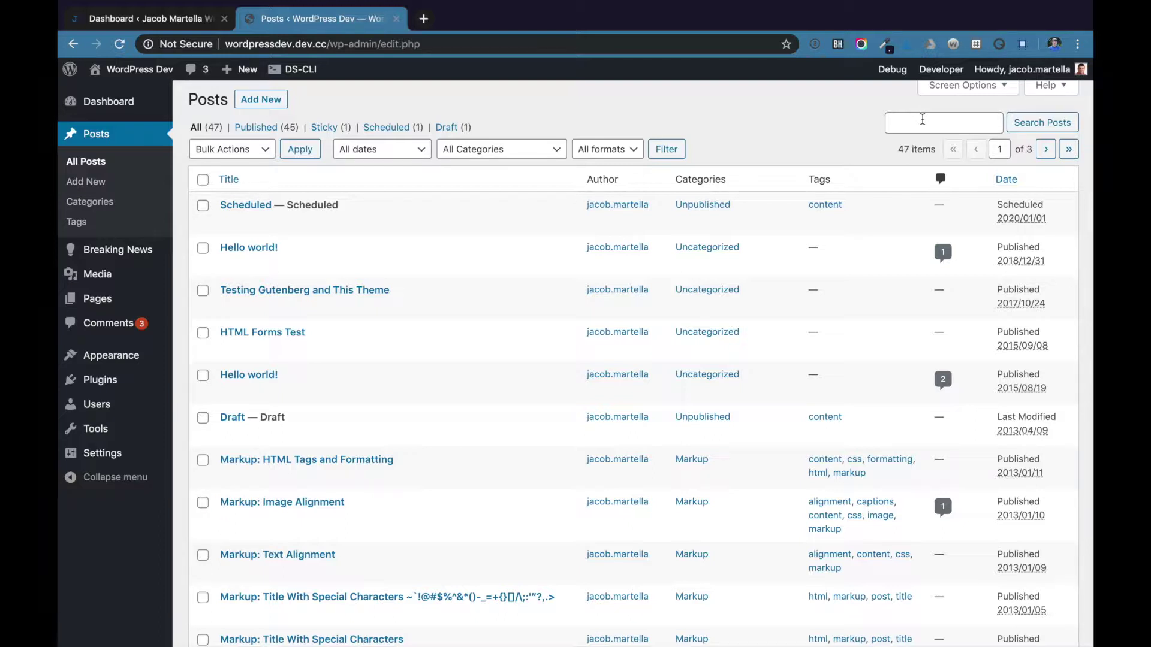
scroll(405, 277, "down", 5)
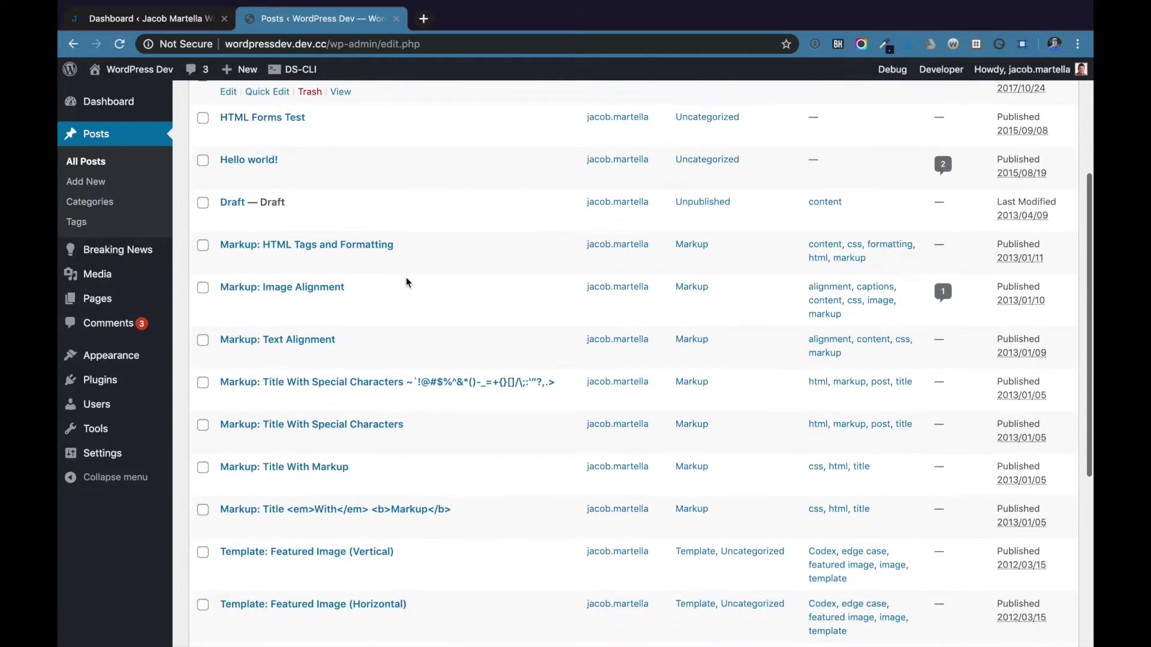
scroll(405, 277, "down", 4)
scroll(405, 277, "up", 8)
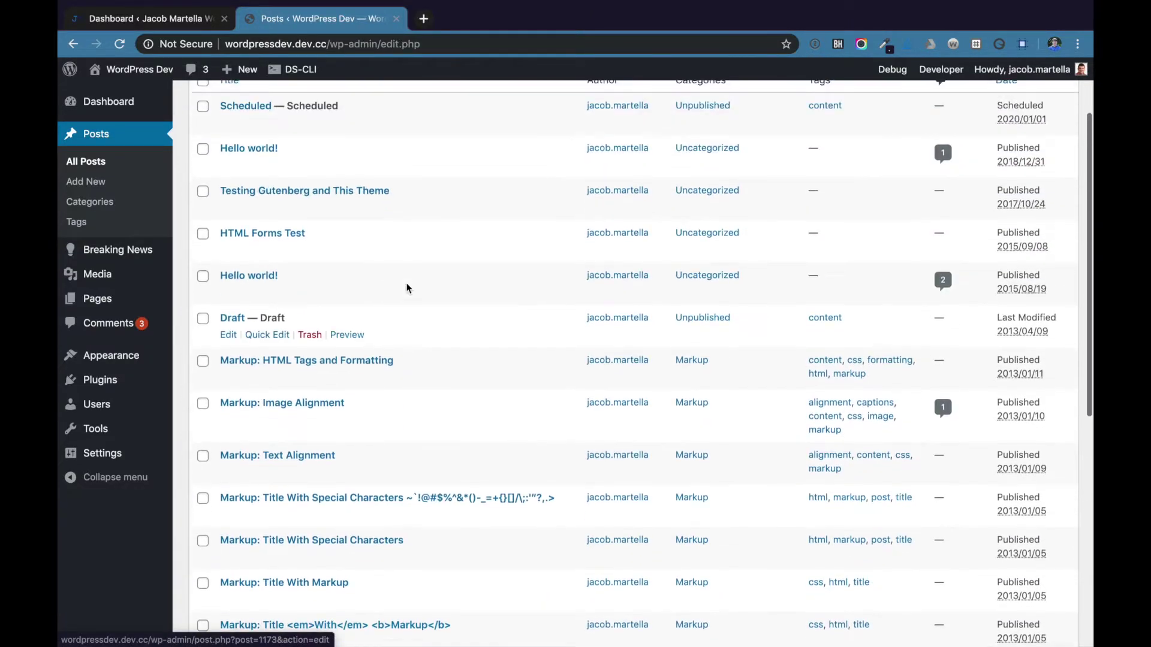
Step: Open a blank new post, look over its publishing, category and tag settings, and return to the dashboard
left_click(86, 184)
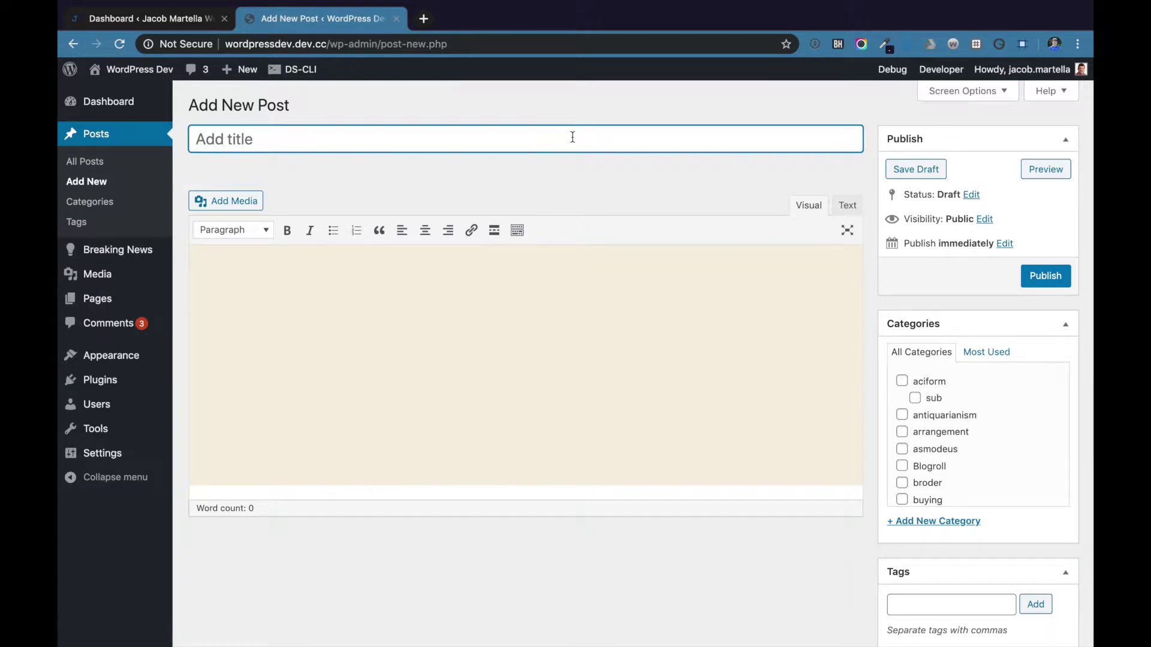
scroll(654, 180, "down", 5)
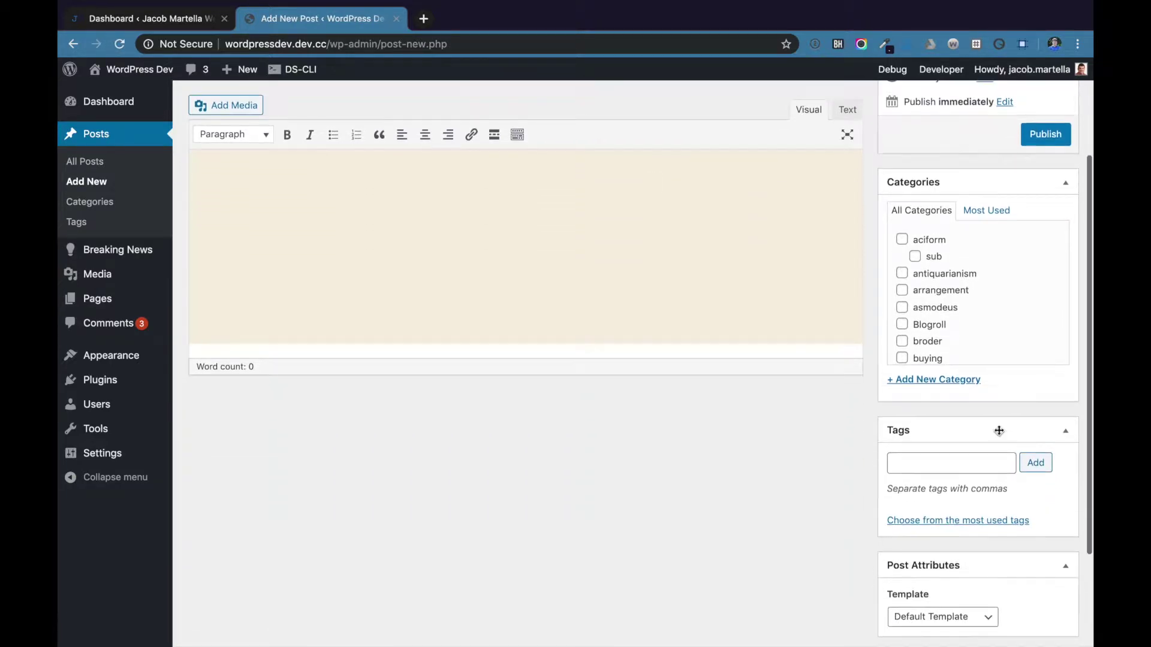
scroll(998, 431, "up", 5)
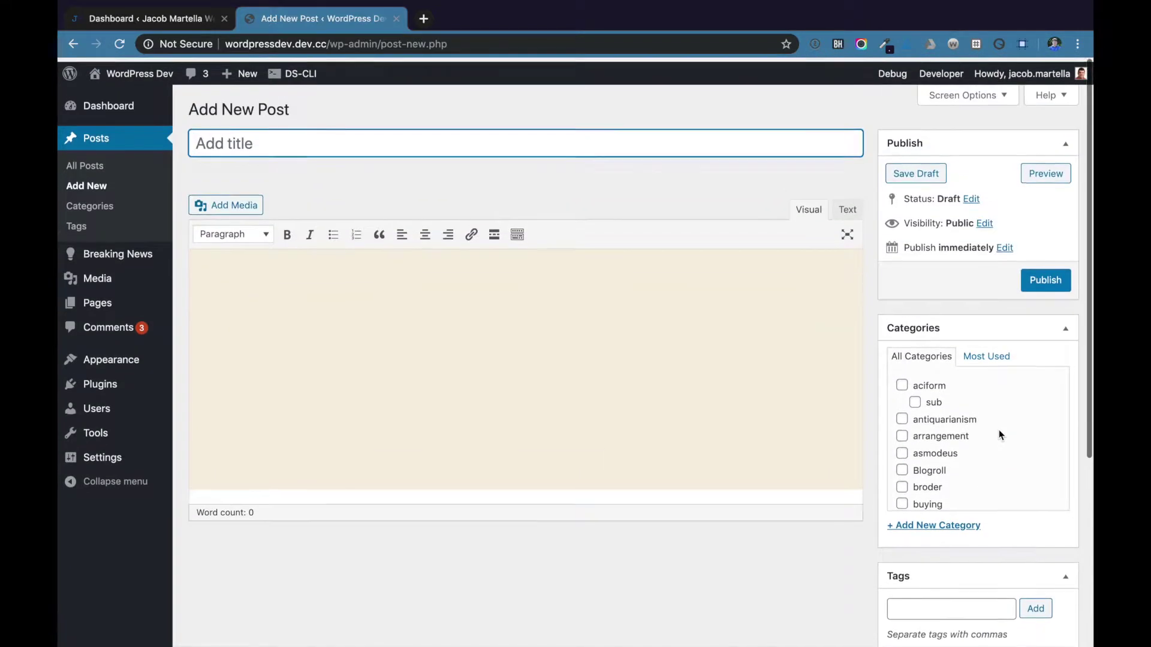
left_click(115, 102)
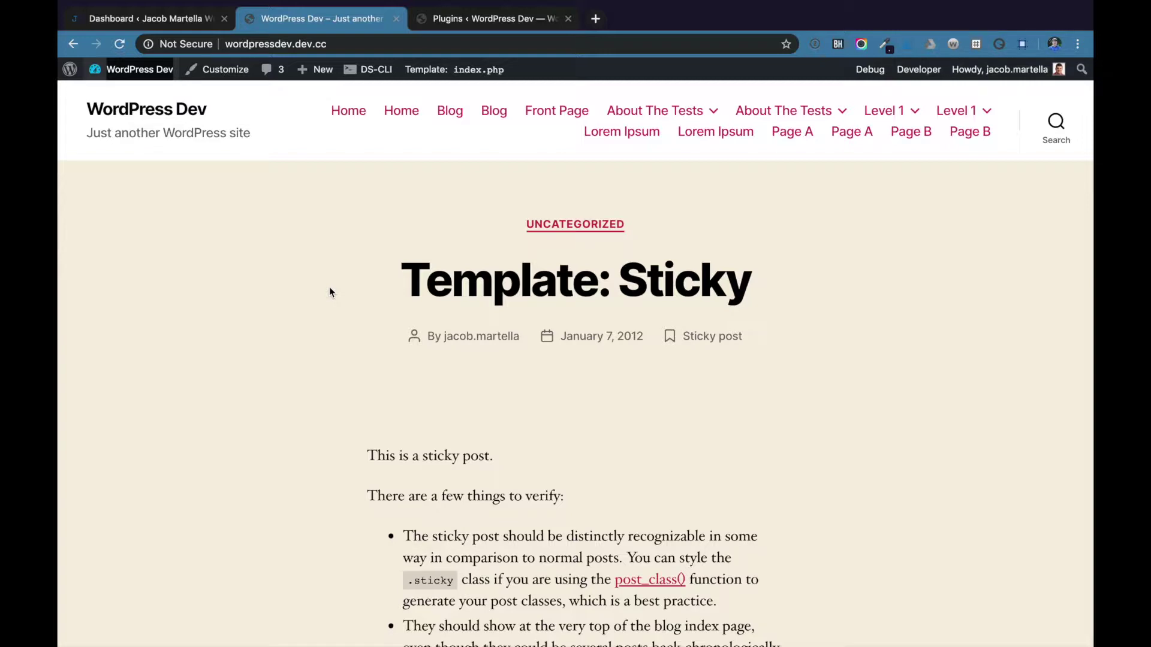
Step: Examine how the site's front page displays its posts, from the sticky post down to "Markup: HTML Tags and Formatting"
scroll(330, 288, "down", 3)
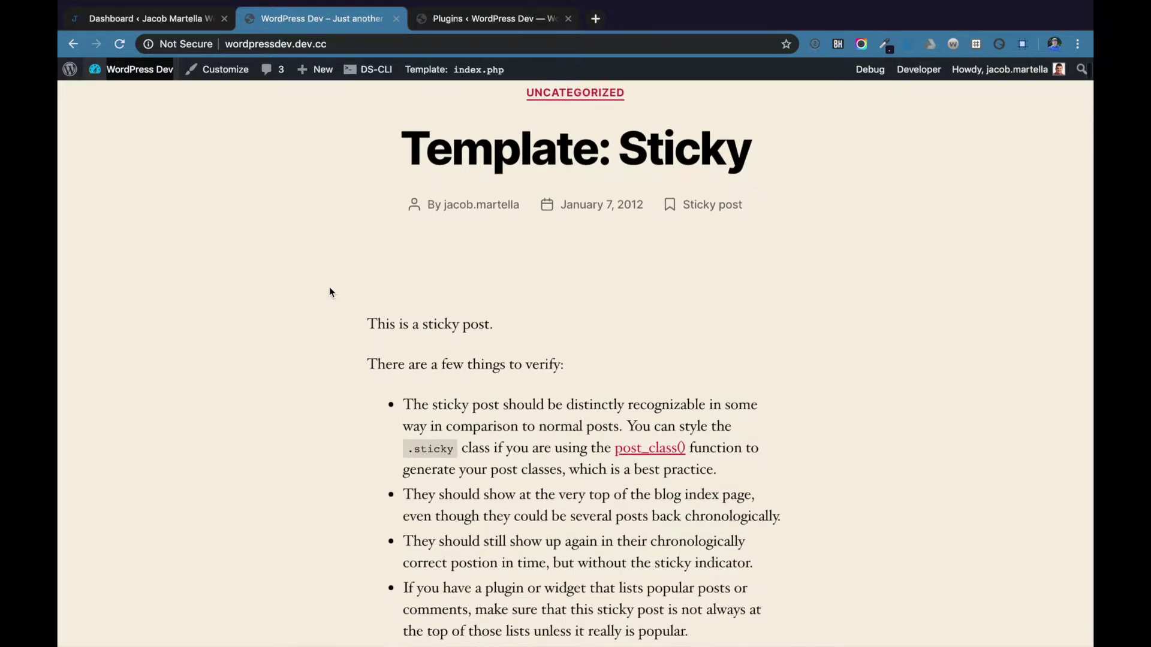
scroll(329, 288, "down", 4)
scroll(329, 288, "down", 3)
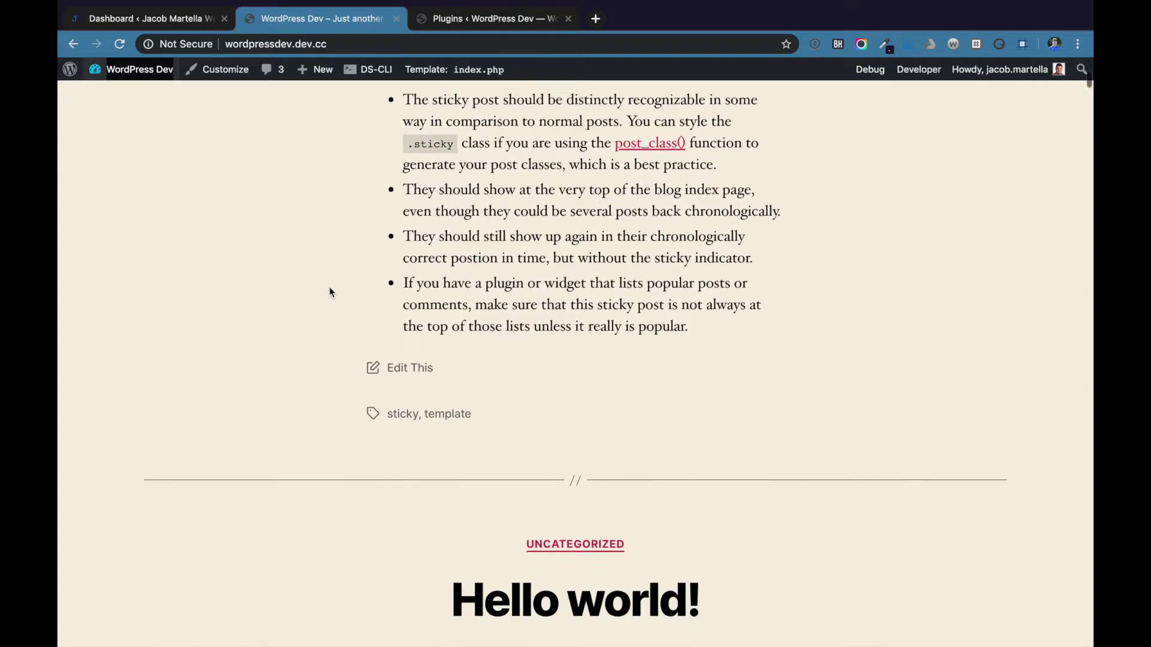
scroll(329, 292, "down", 9)
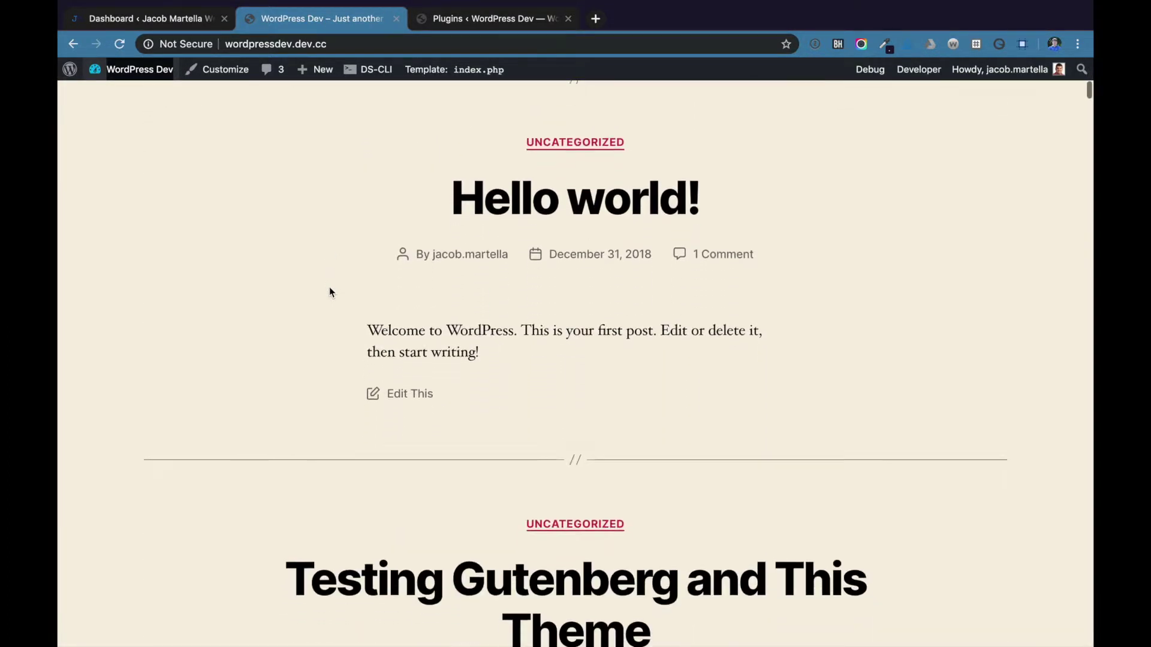
scroll(329, 292, "down", 7)
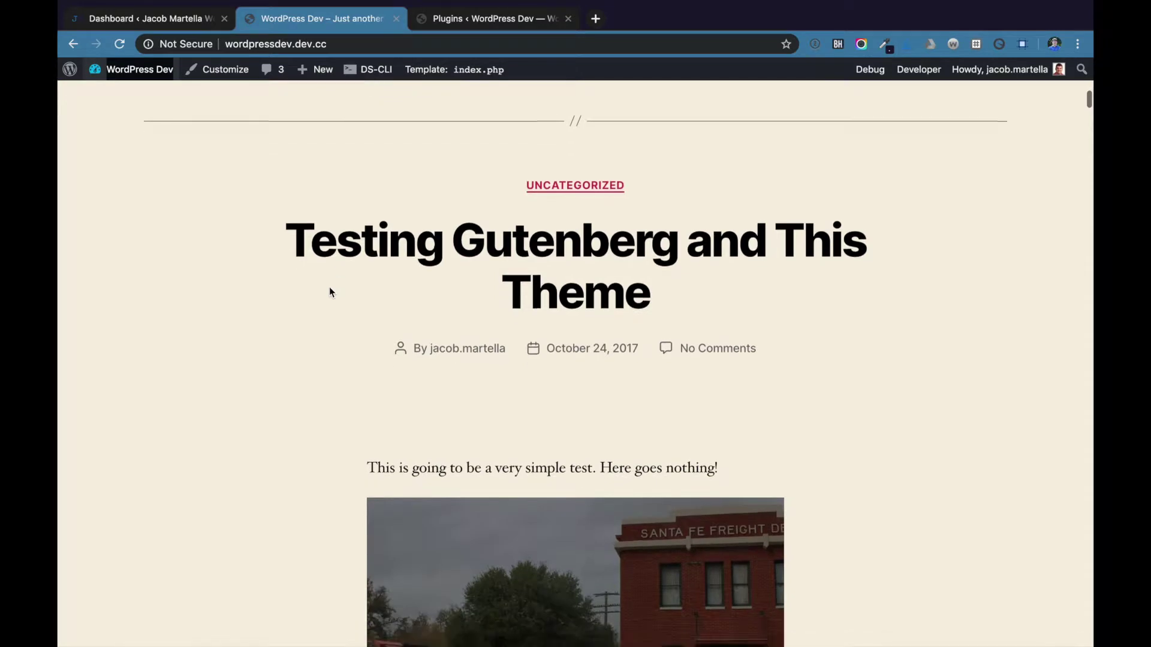
scroll(329, 292, "down", 12)
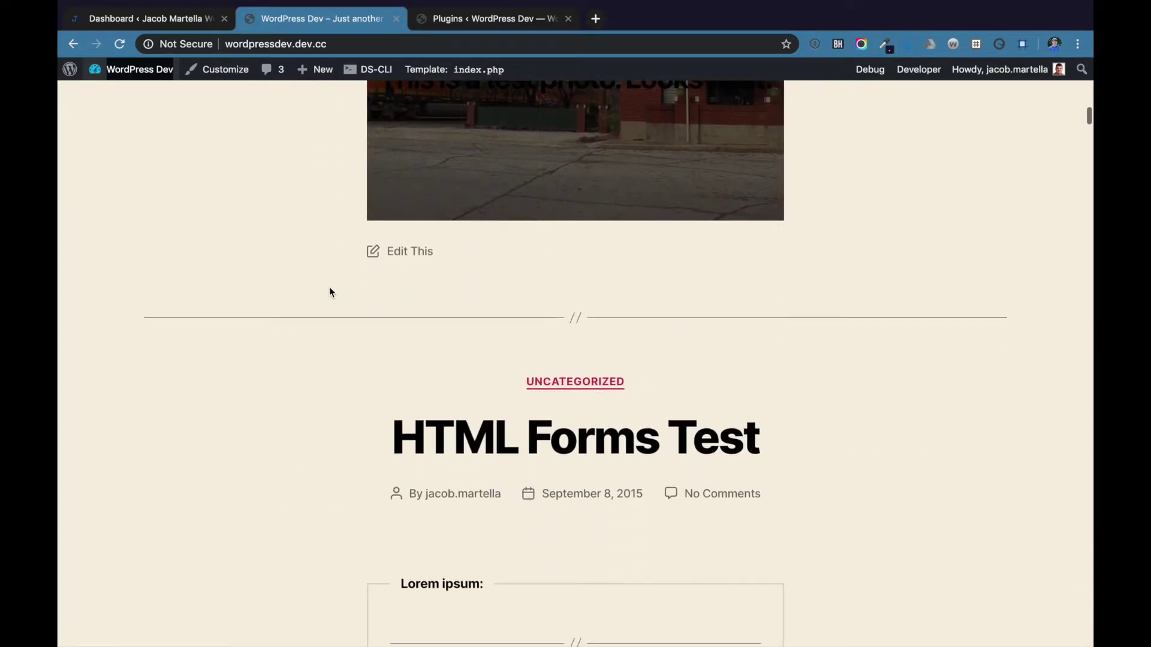
scroll(329, 292, "down", 13)
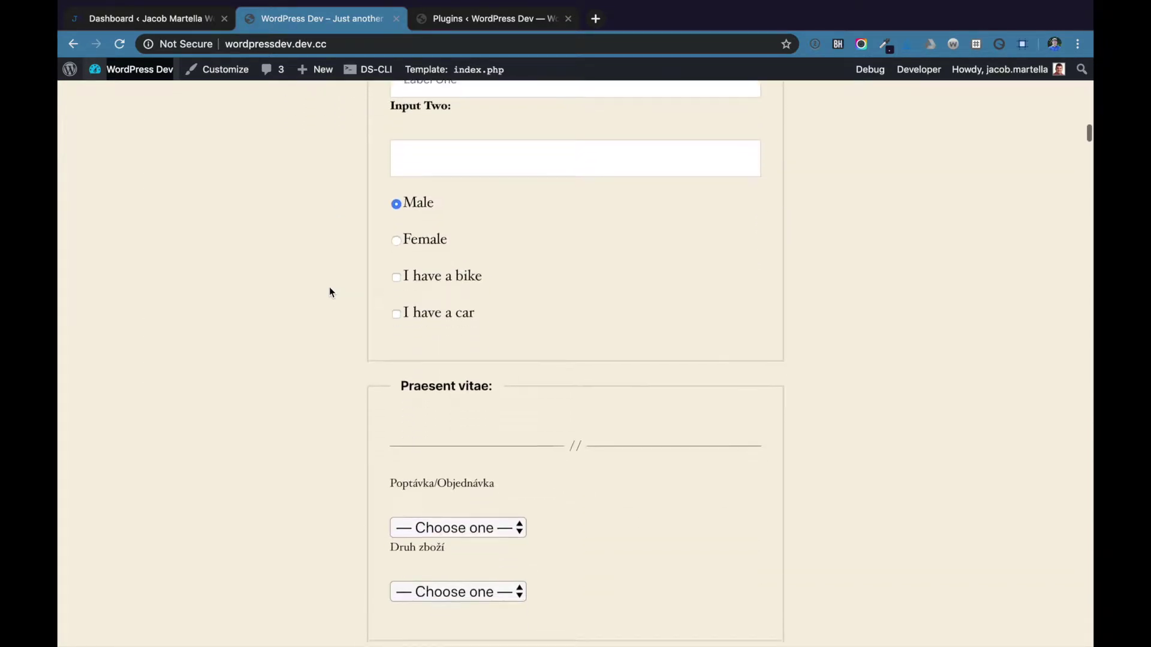
scroll(329, 287, "down", 13)
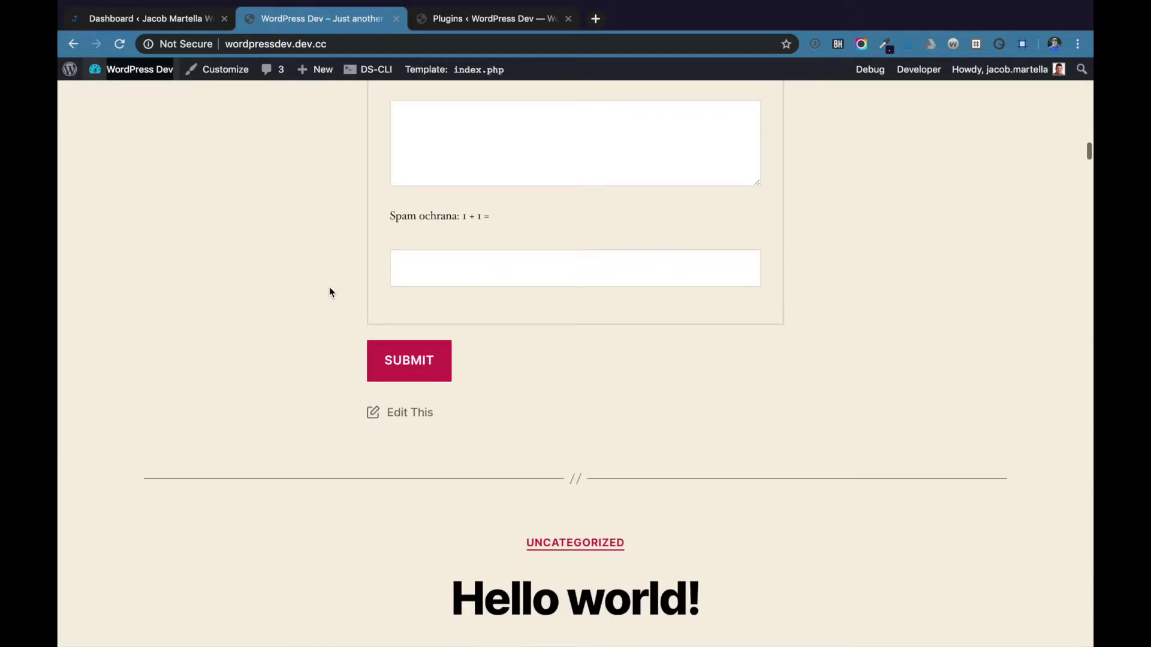
scroll(329, 292, "down", 13)
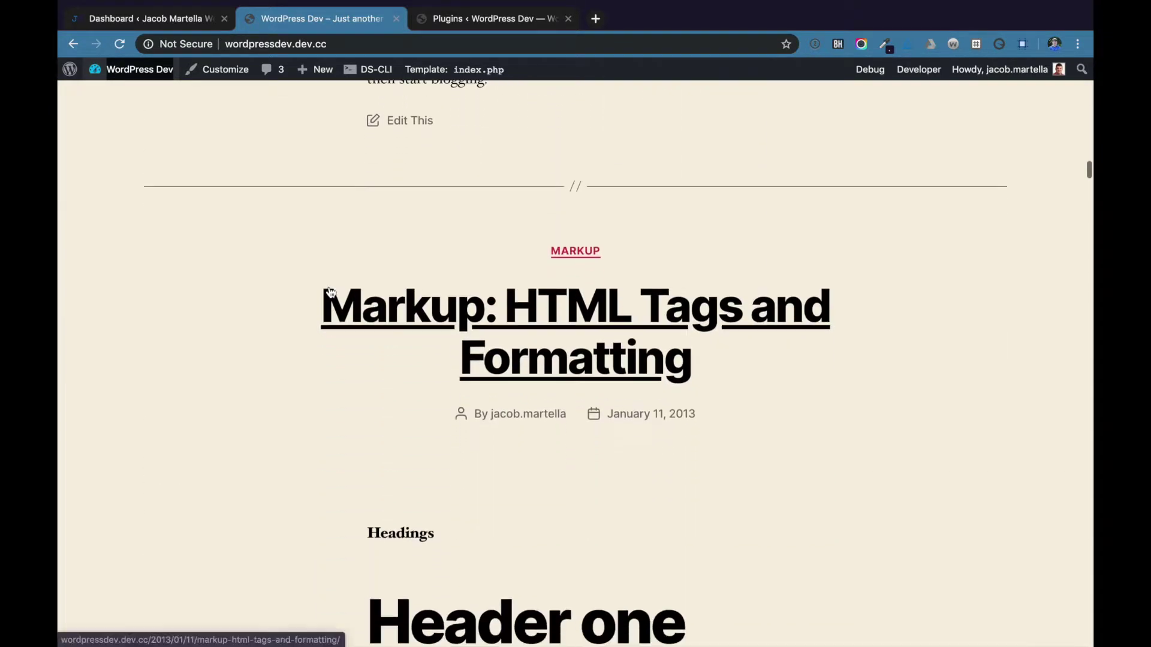
Step: Open the post "Markup: HTML Tags and Formatting" and examine how its headings, blockquotes, tables, lists and HTML tags are styled
left_click(329, 292)
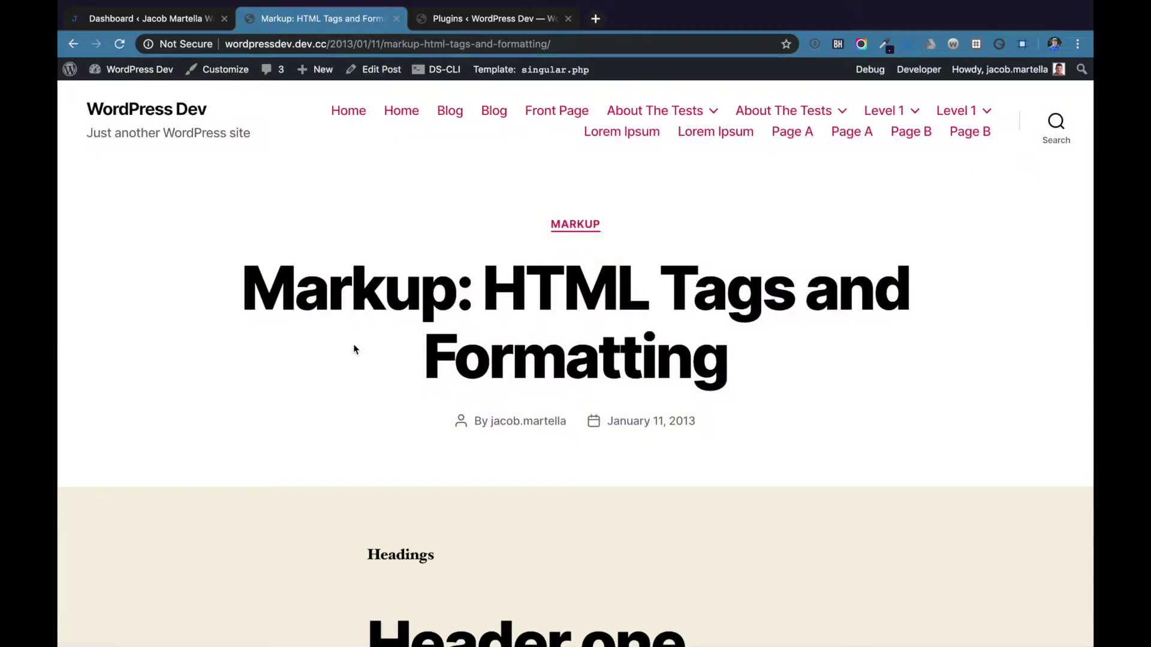
scroll(349, 370, "down", 7)
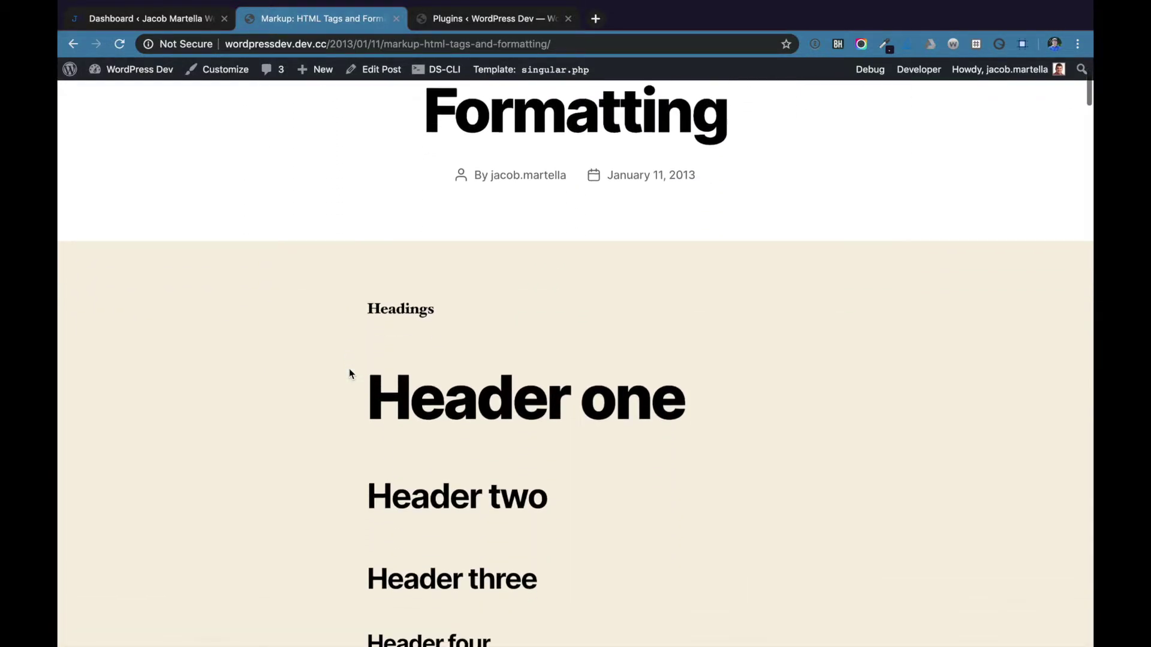
scroll(350, 373, "down", 11)
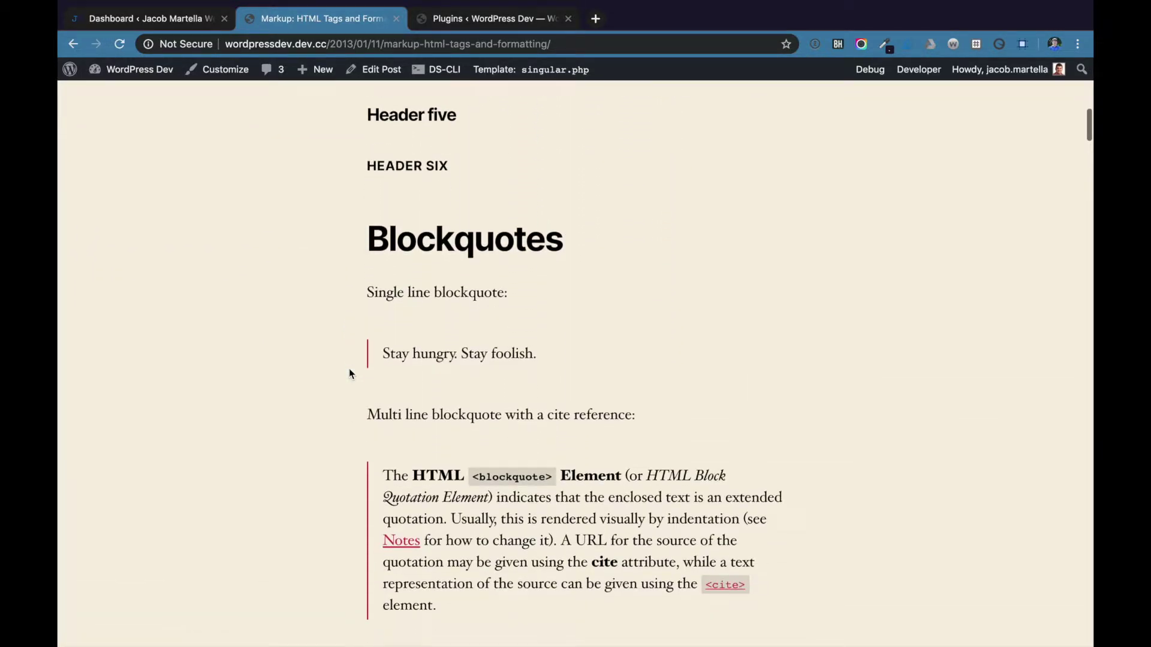
scroll(351, 373, "down", 12)
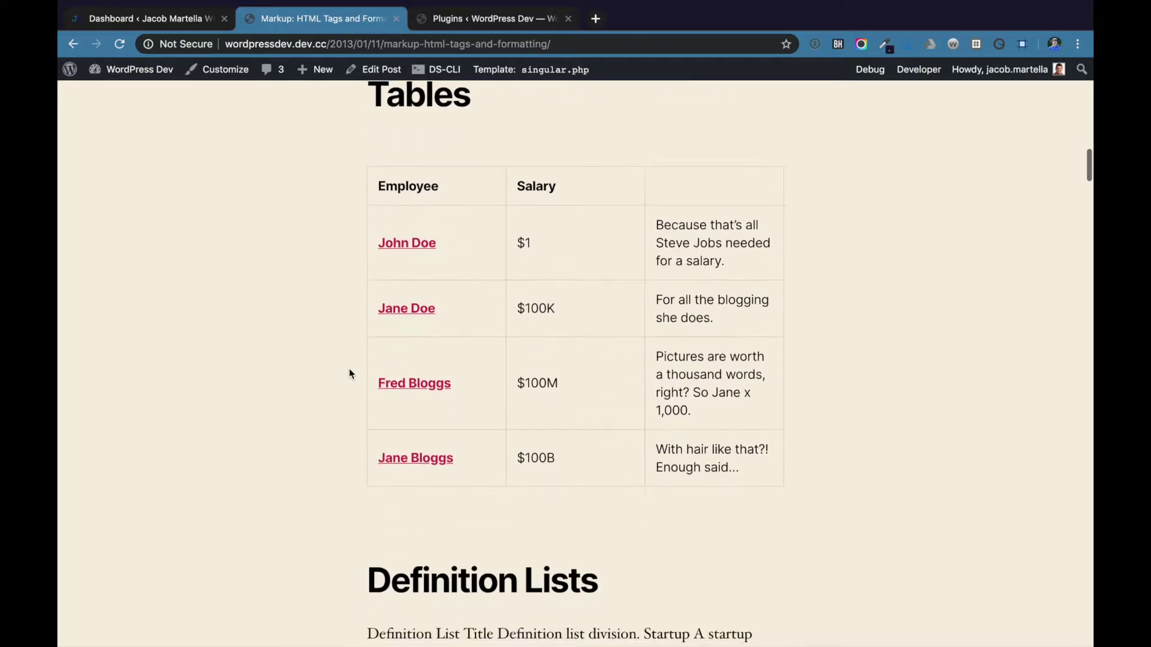
scroll(349, 373, "down", 14)
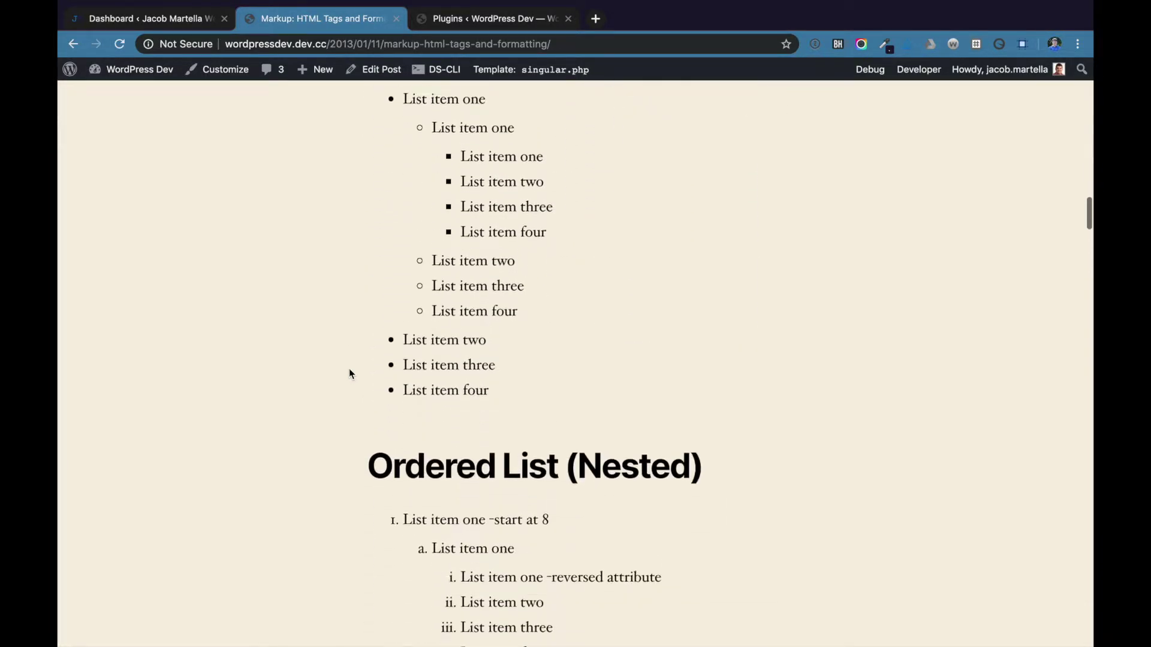
scroll(349, 373, "down", 17)
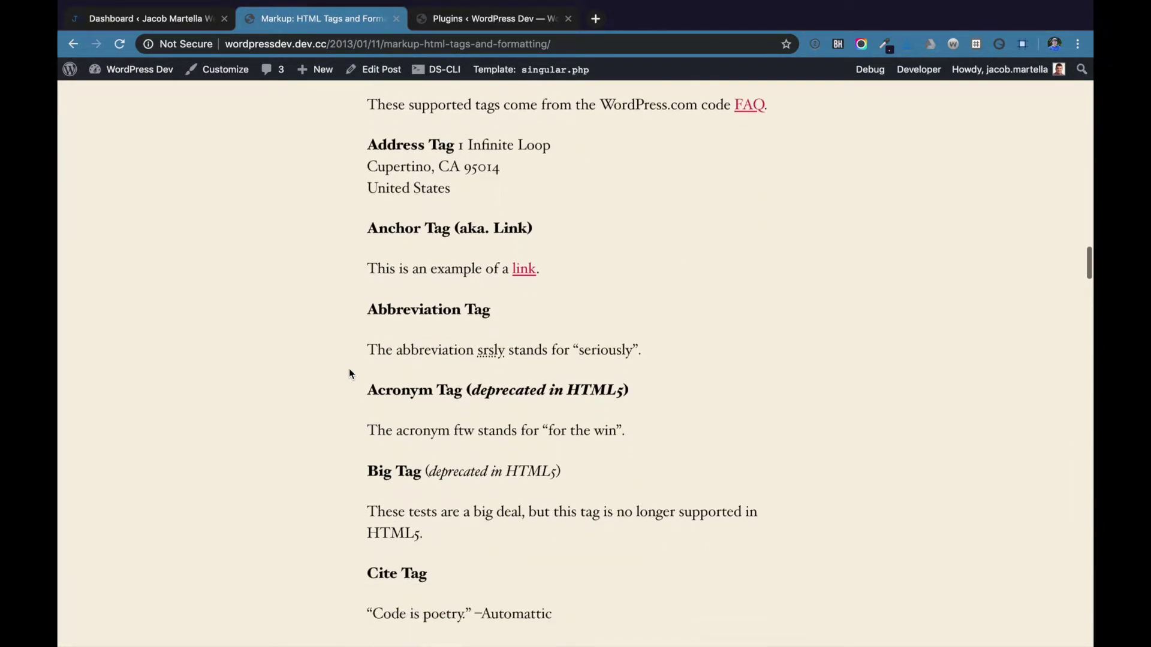
scroll(349, 369, "down", 11)
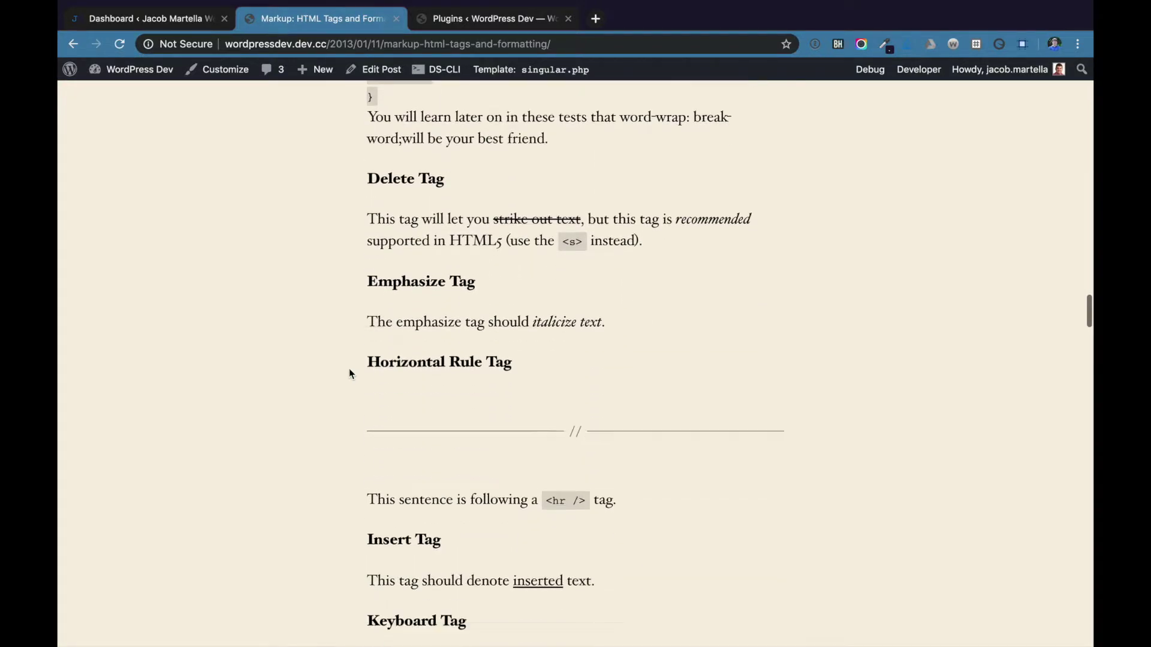
scroll(349, 371, "down", 12)
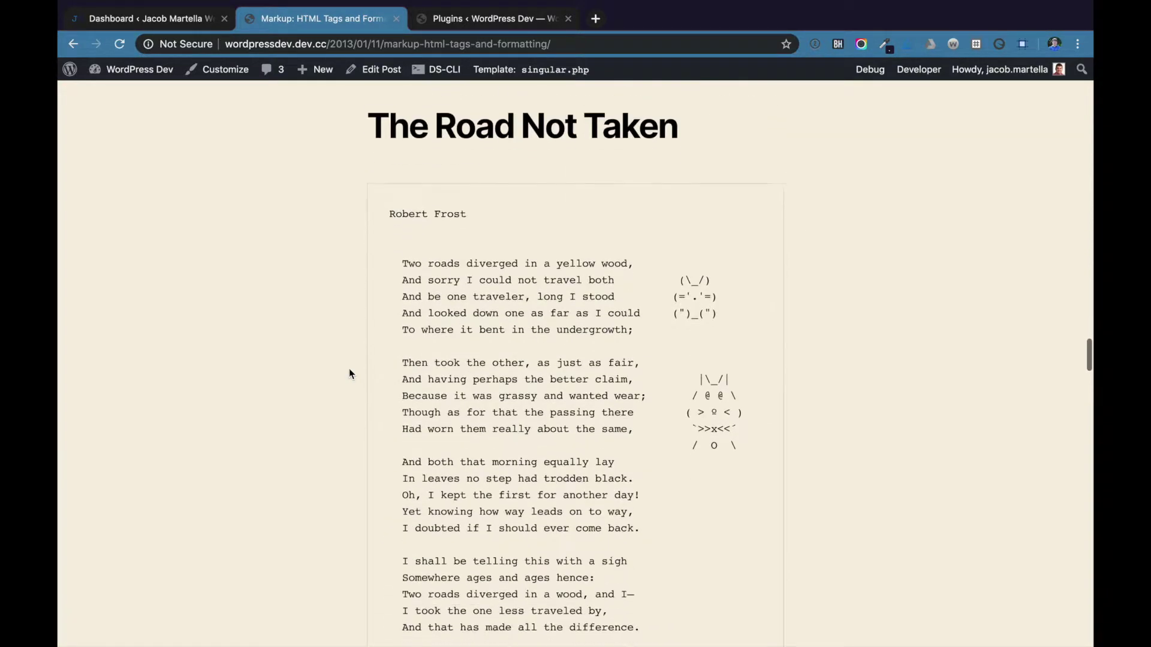
scroll(349, 372, "down", 11)
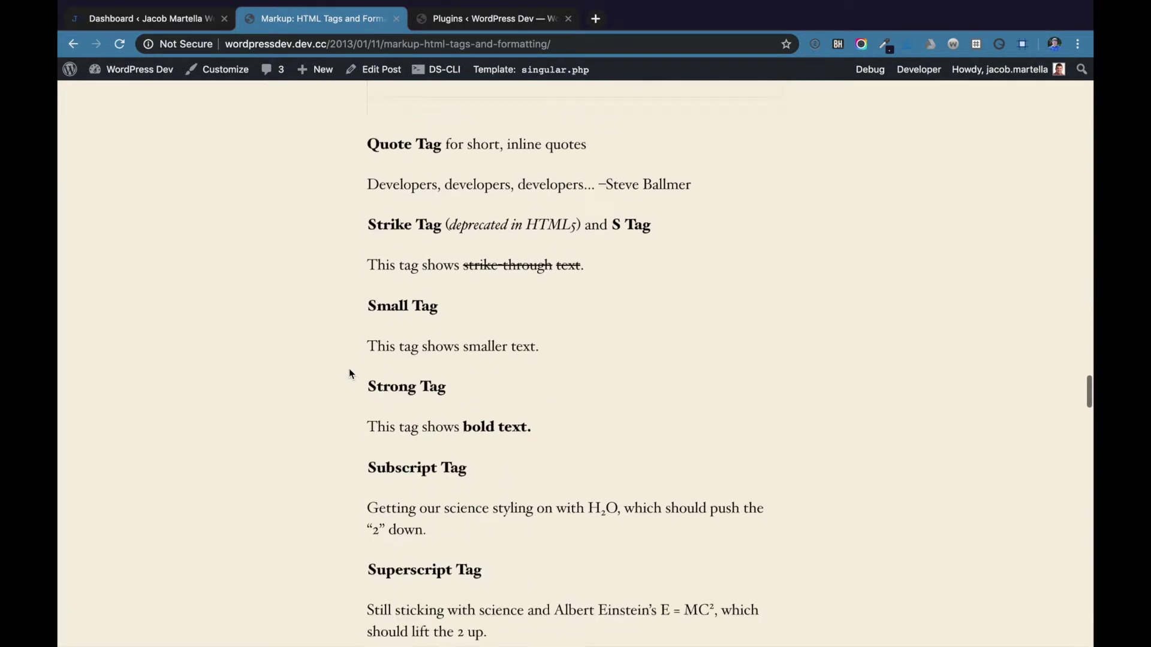
scroll(349, 373, "down", 6)
scroll(349, 373, "up", 14)
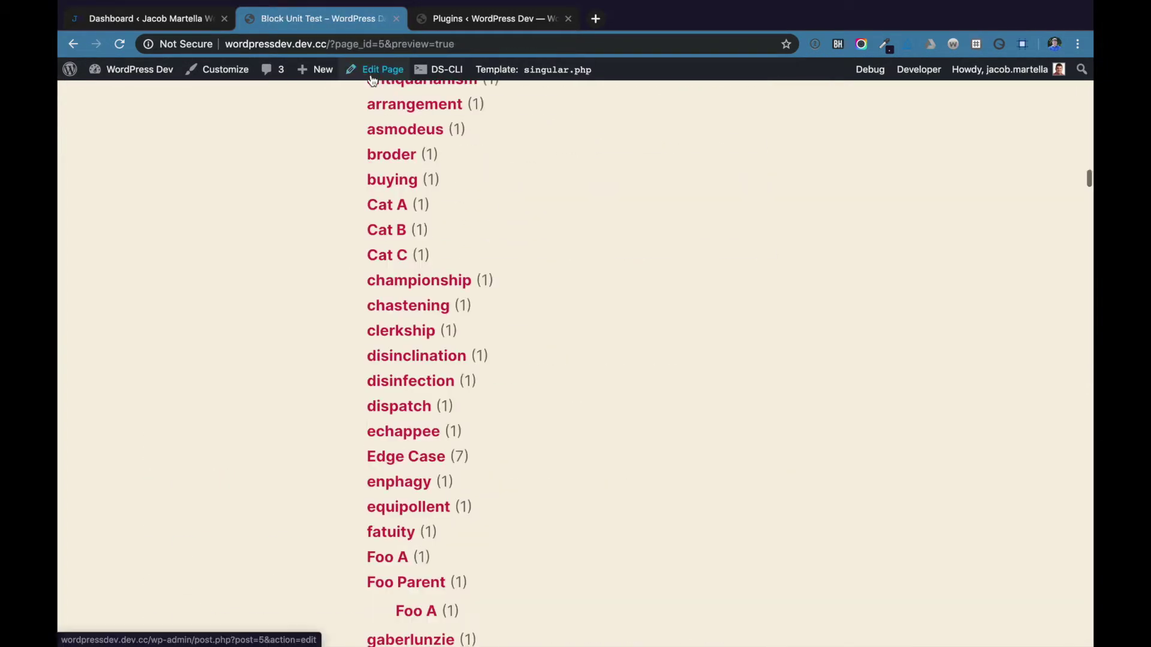
Step: Open the Block Unit Test page for editing in a new browser tab and place that tab beside the page's preview
right_click(378, 69)
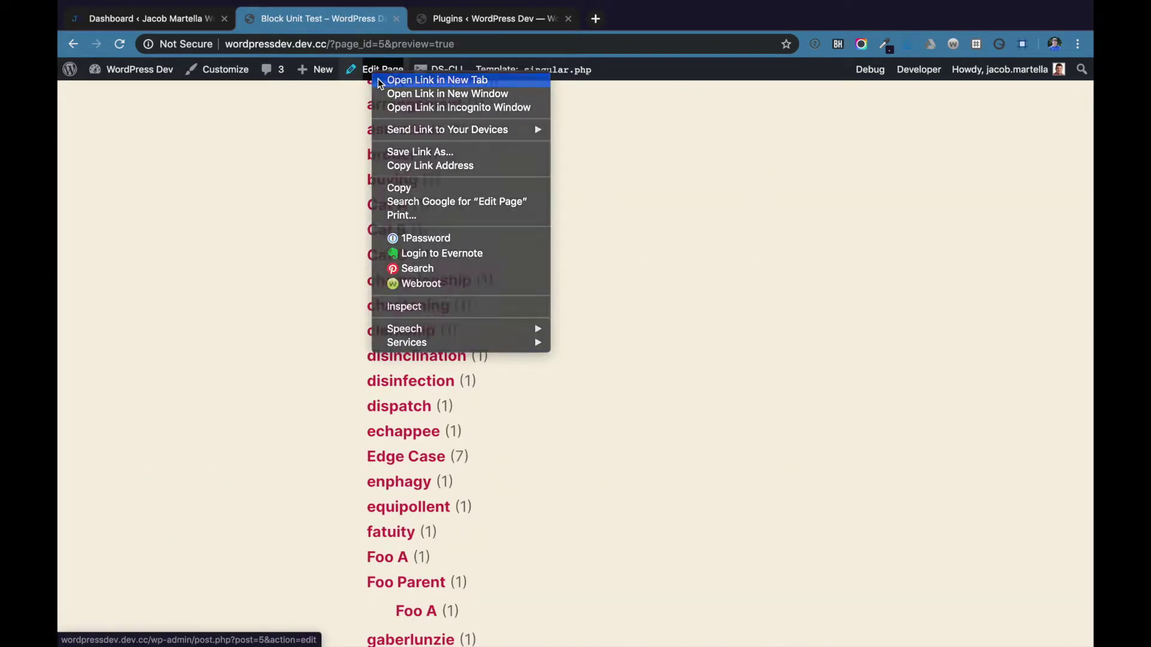
left_click(383, 79)
left_click_drag(628, 20, 498, 24)
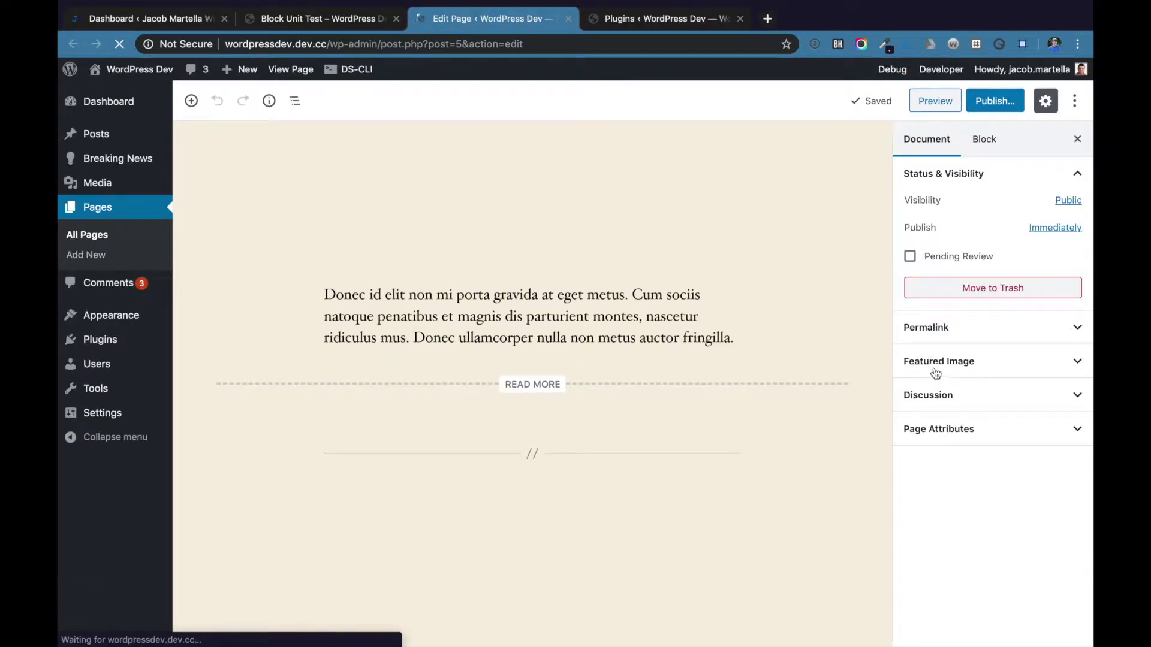
Step: Set the first media library image, the October 2019 calendar, as the page's featured image
left_click(935, 371)
left_click(945, 401)
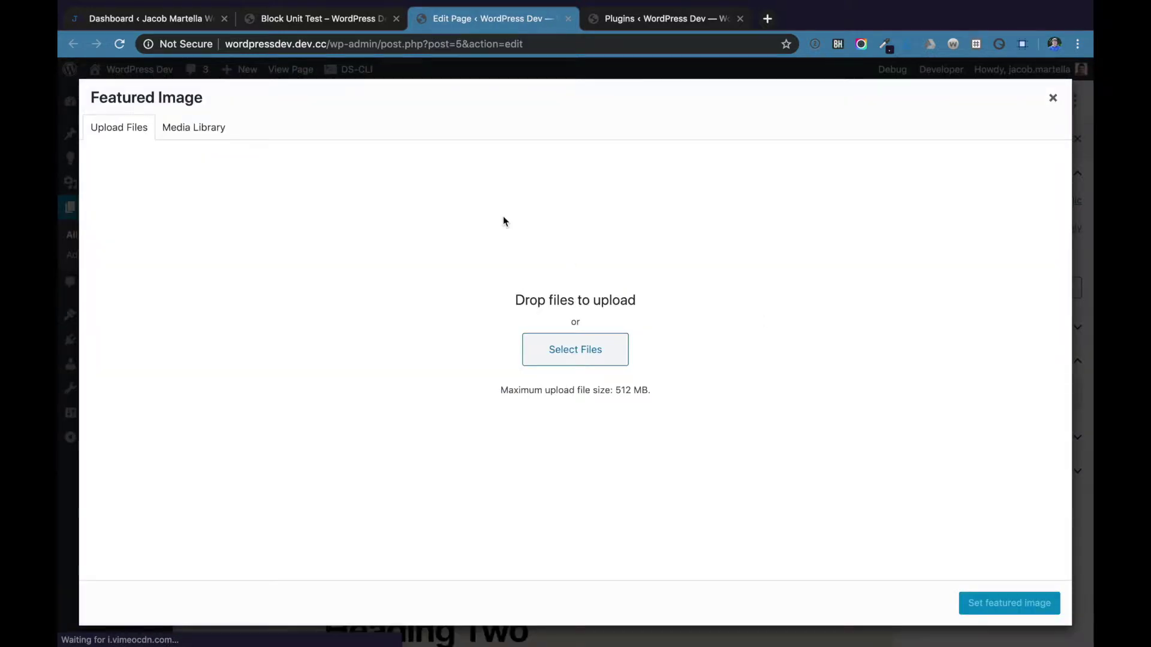
left_click(183, 133)
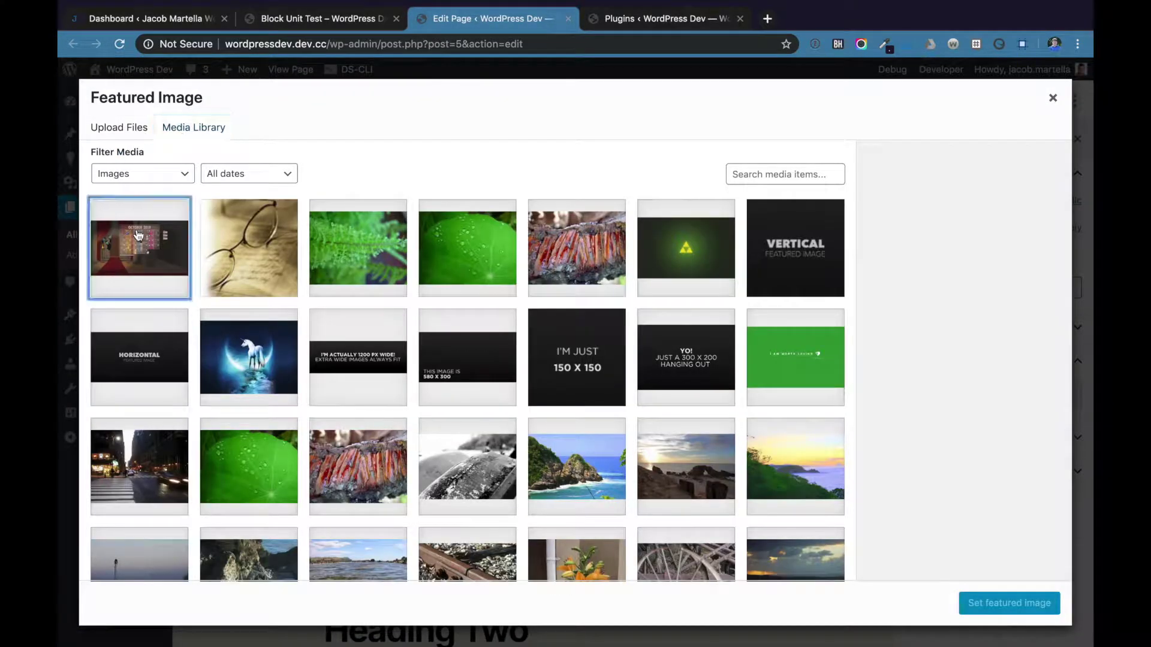
left_click(138, 235)
left_click(1039, 602)
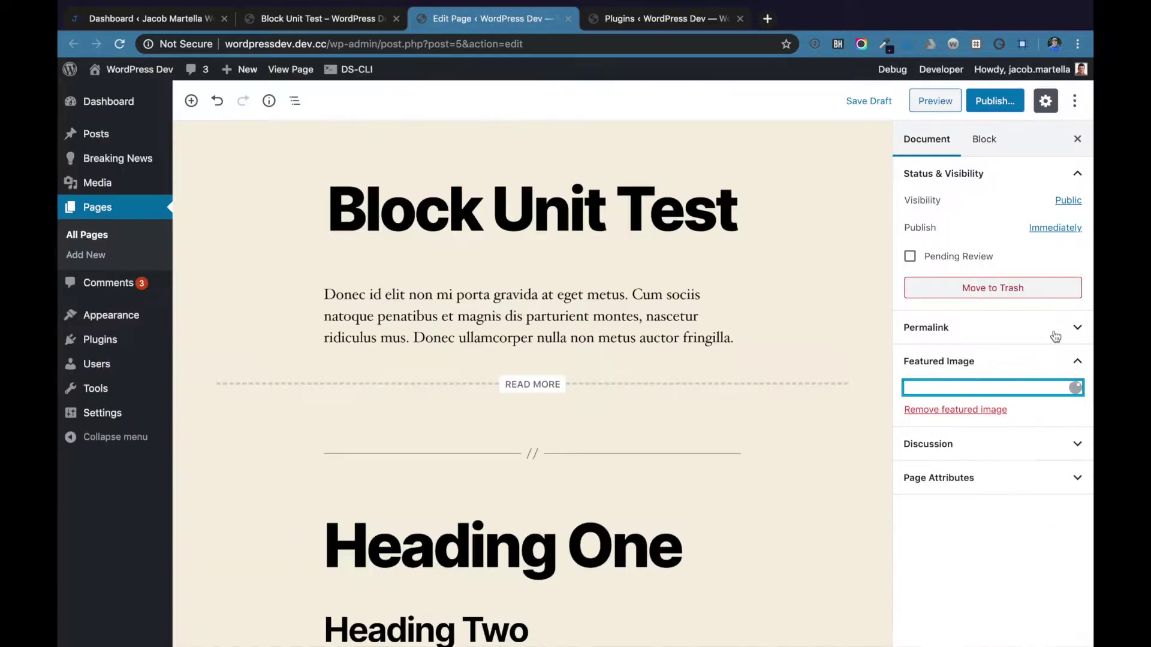
Step: Publish the Block Unit Test page and reload its front-end view to check the featured image
left_click(1011, 102)
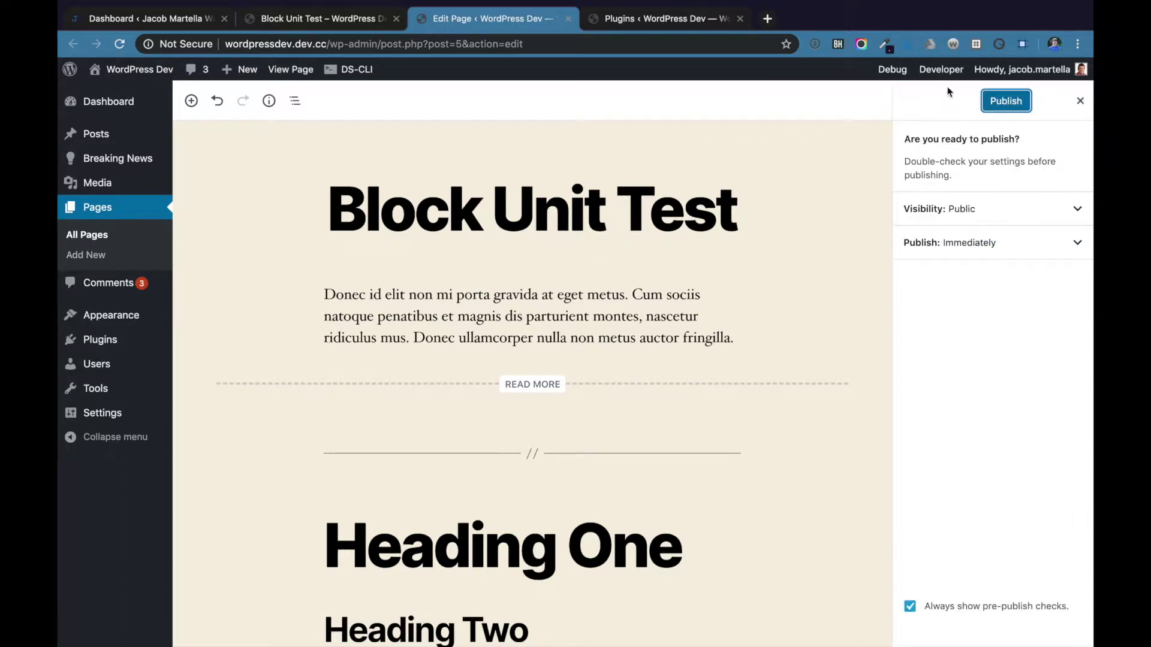
left_click(998, 102)
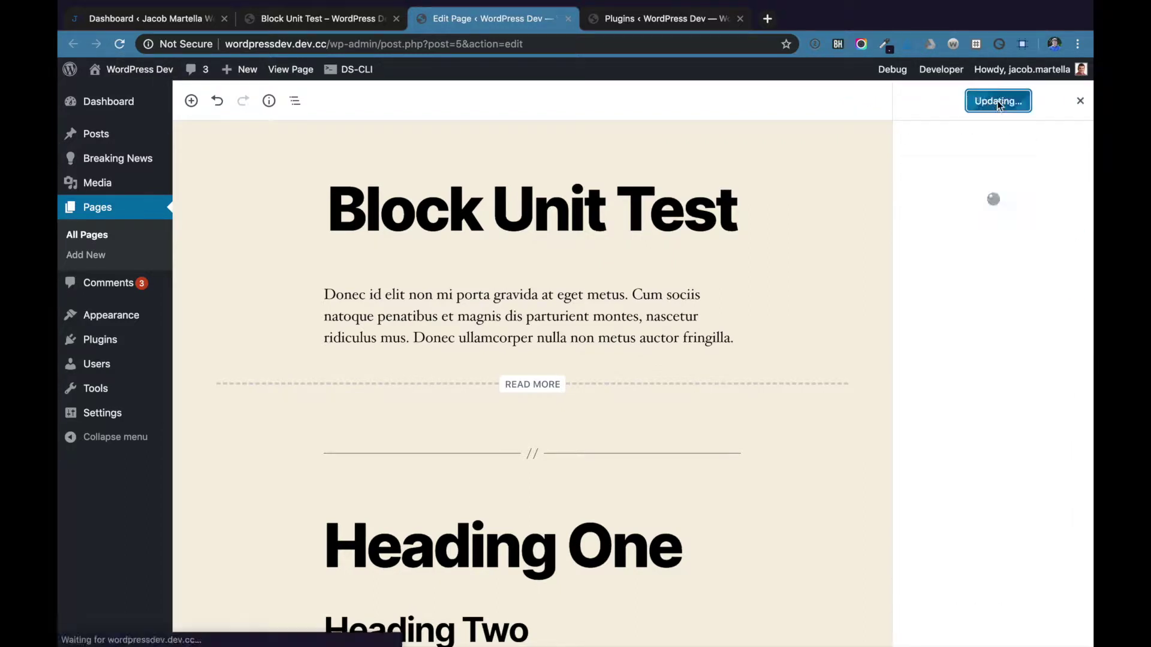
left_click(345, 23)
left_click(119, 44)
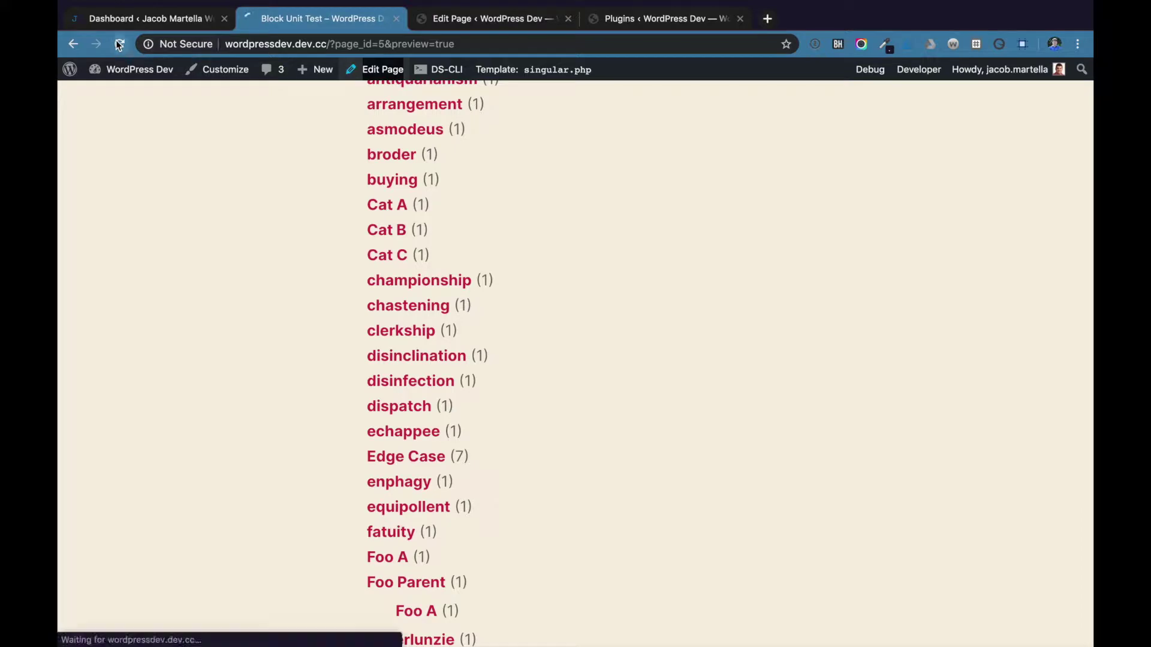
scroll(394, 315, "down", 4)
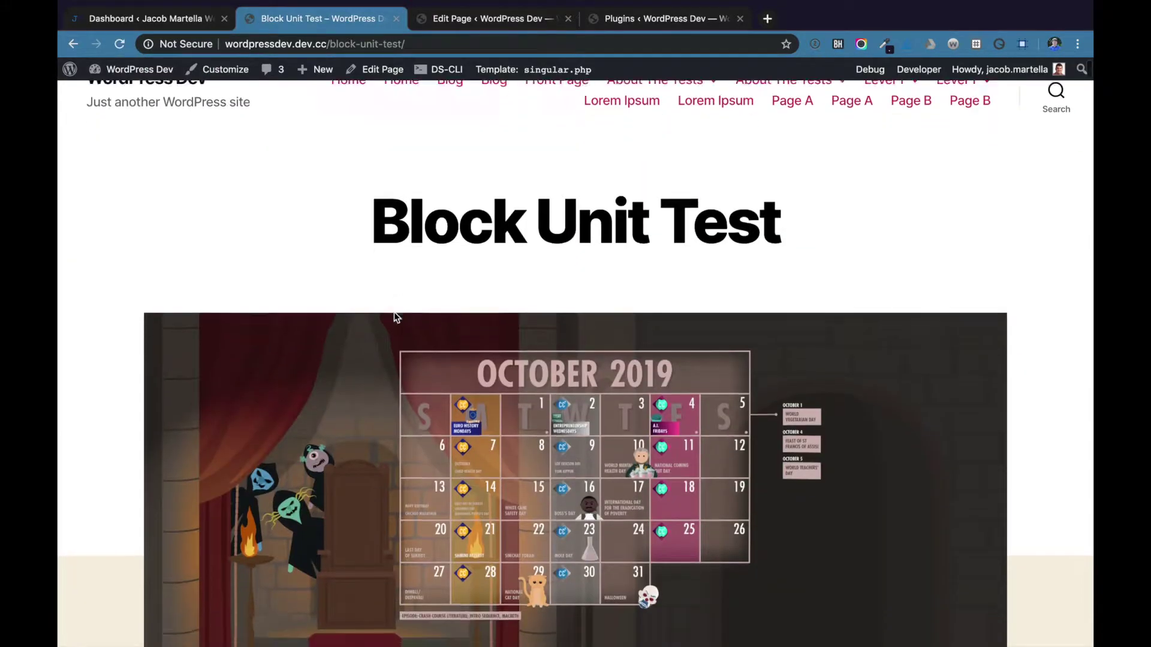
Step: Assign the Cover Template to the Block Unit Test page and update the page
key("ctrl+Tab")
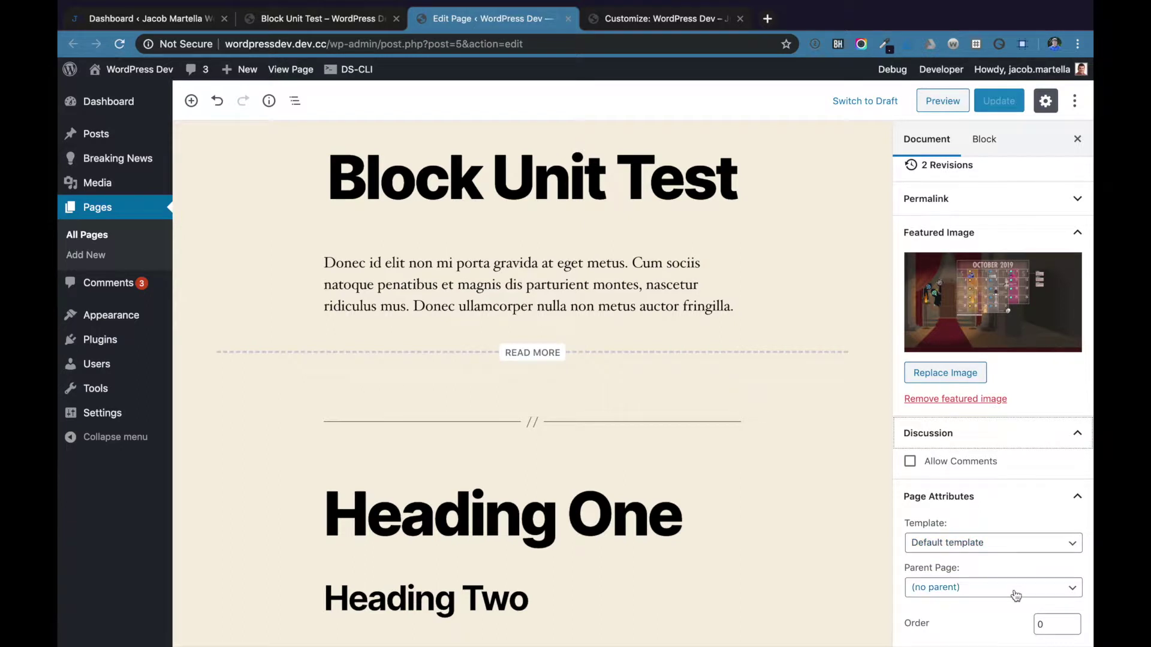
left_click(1003, 540)
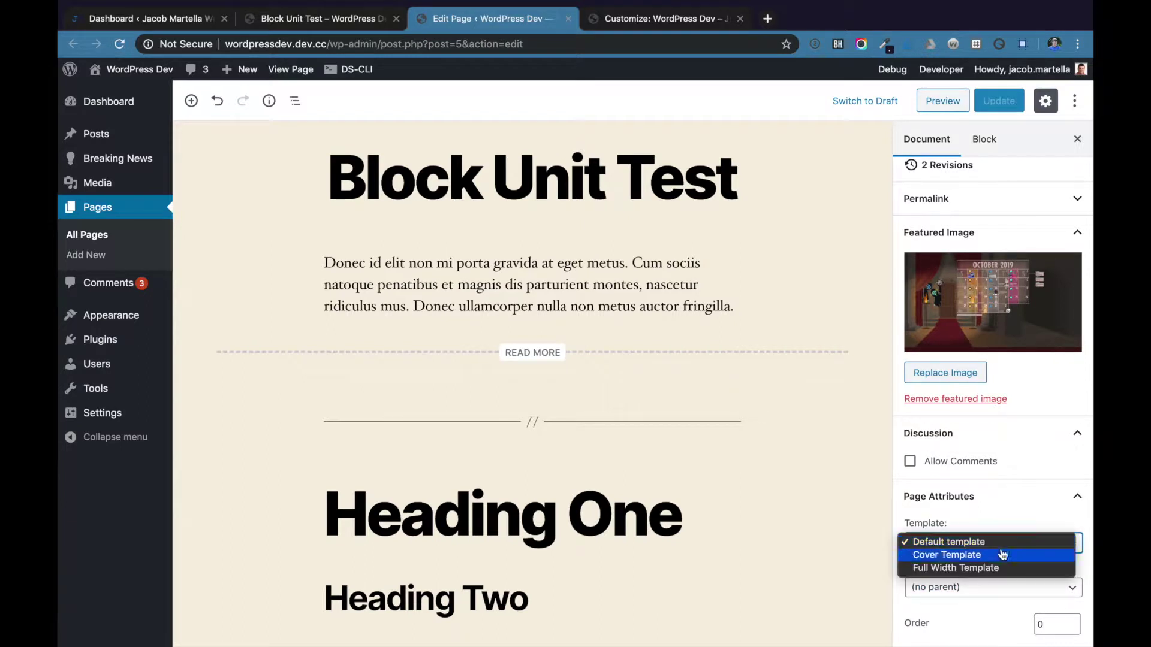
left_click(1004, 554)
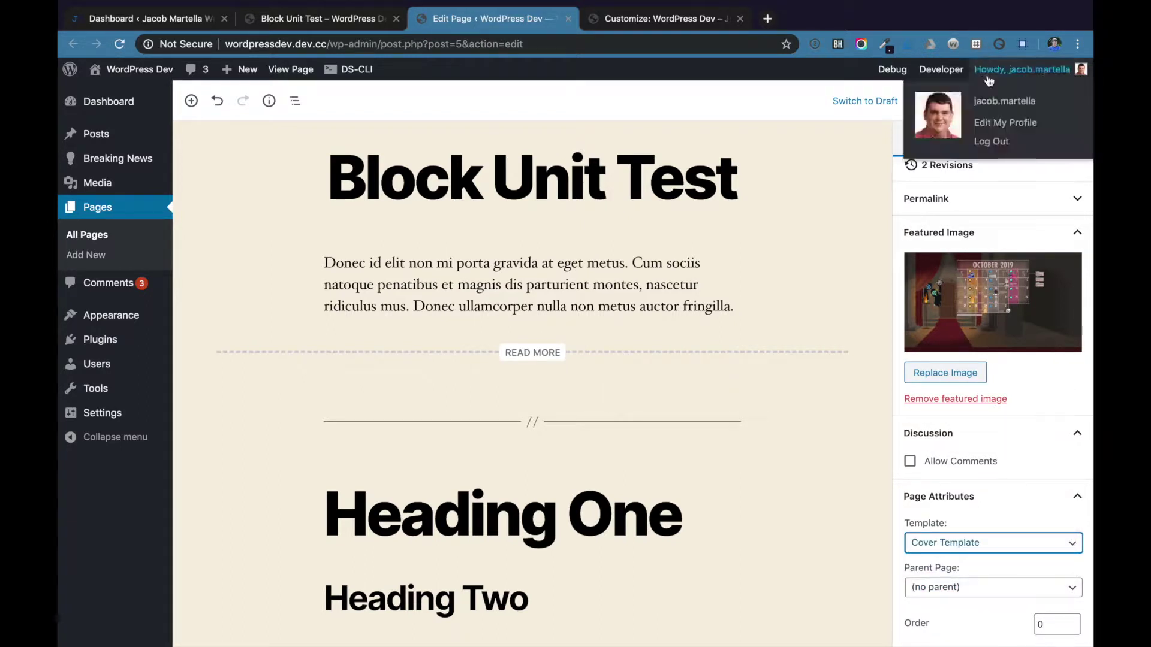
left_click(999, 101)
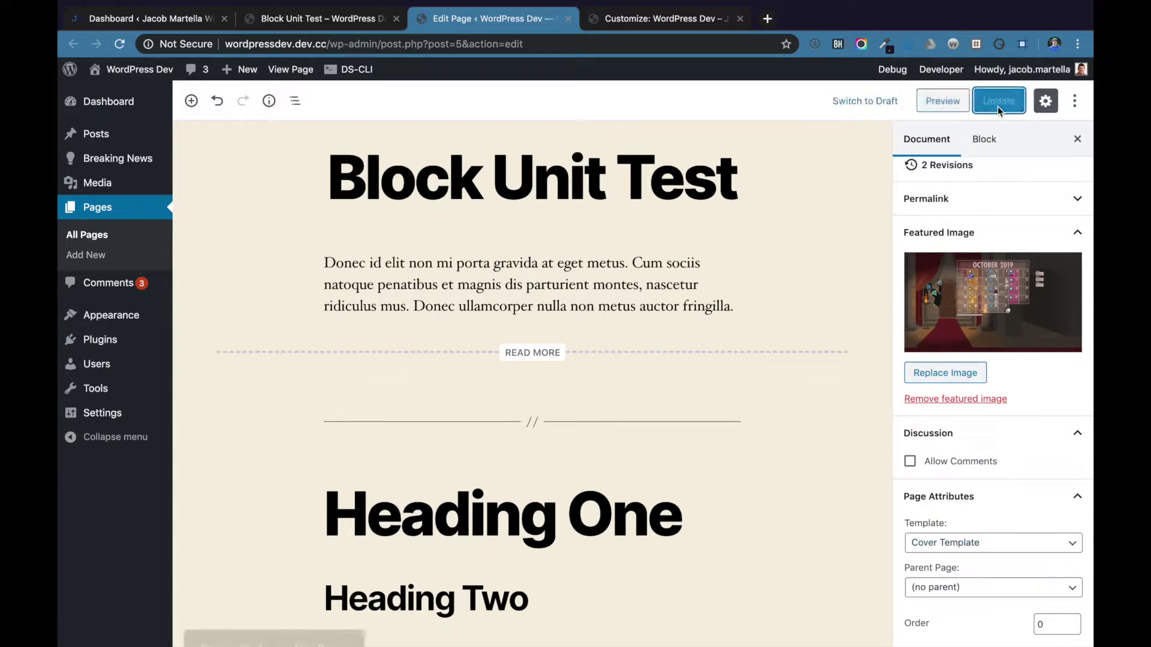
Step: Reload the page's front-end view and examine how the cover header, title and introductory text scroll
left_click(336, 18)
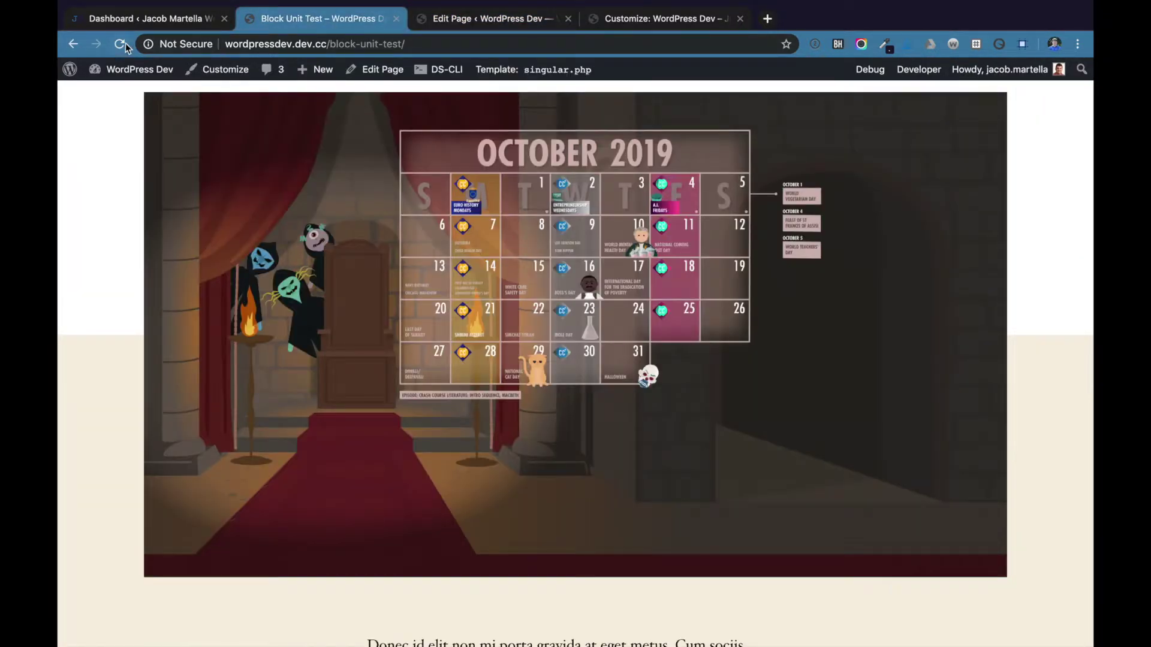
left_click(119, 44)
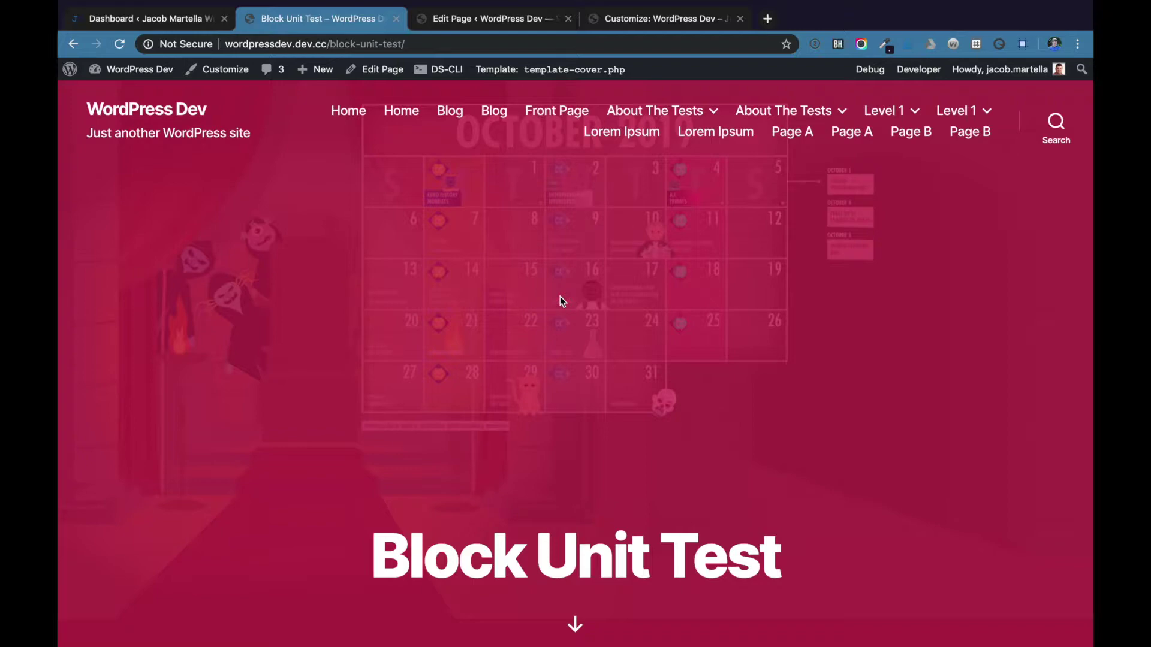
scroll(560, 296, "down", 8)
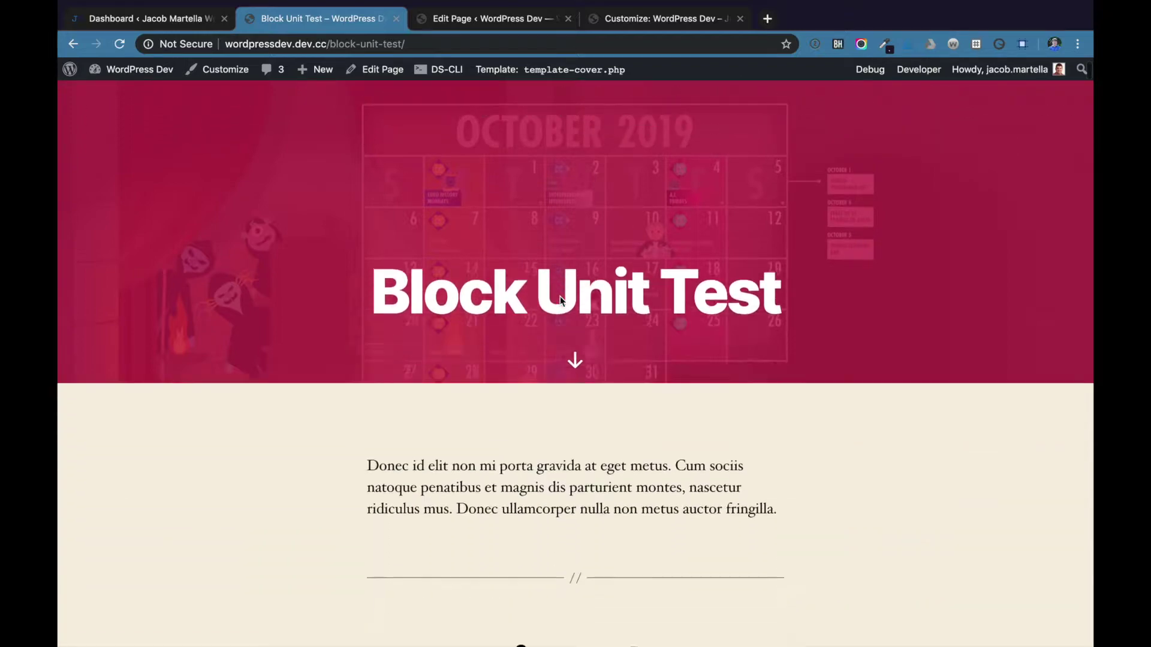
scroll(561, 300, "down", 1)
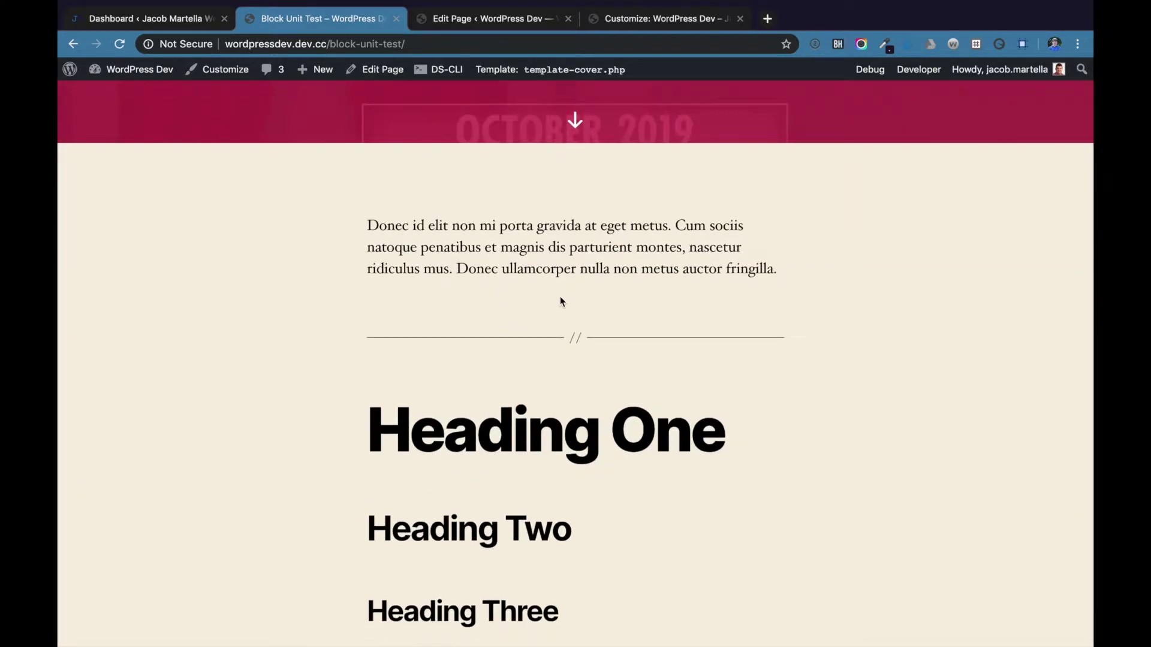
scroll(560, 298, "up", 7)
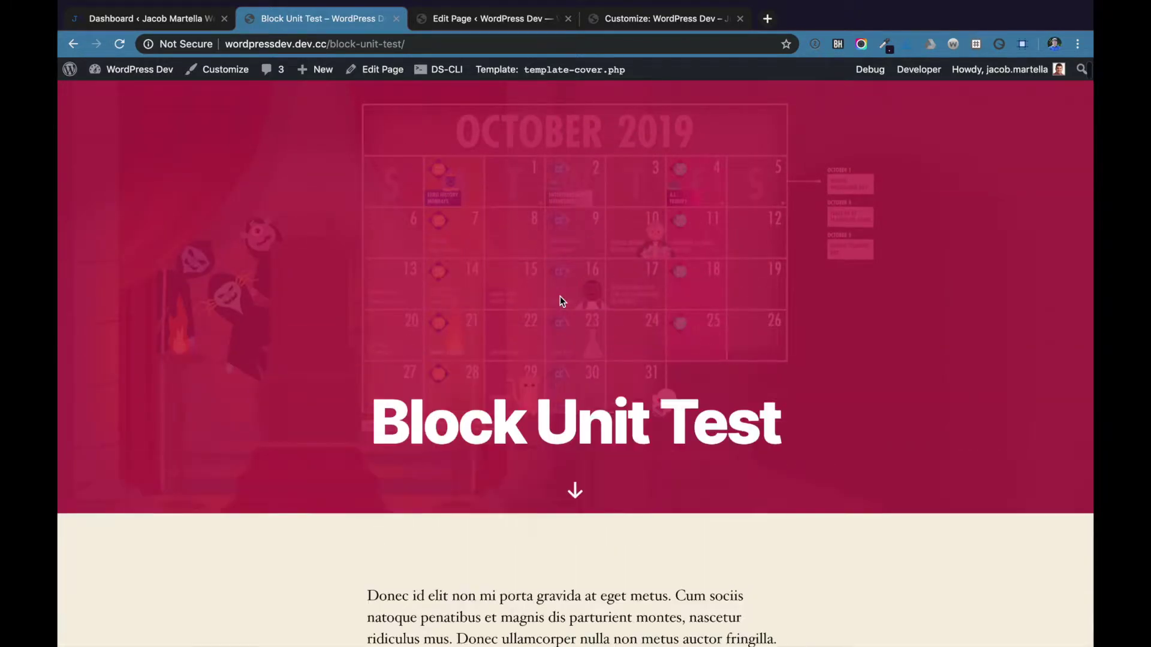
scroll(560, 296, "down", 5)
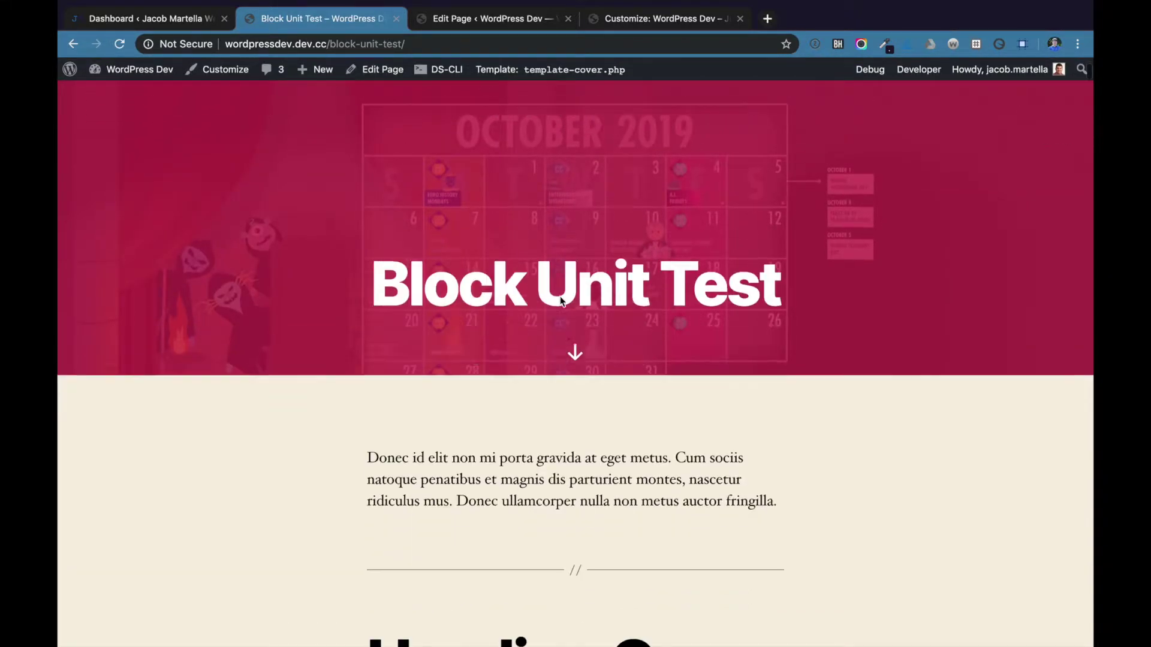
scroll(561, 299, "down", 1)
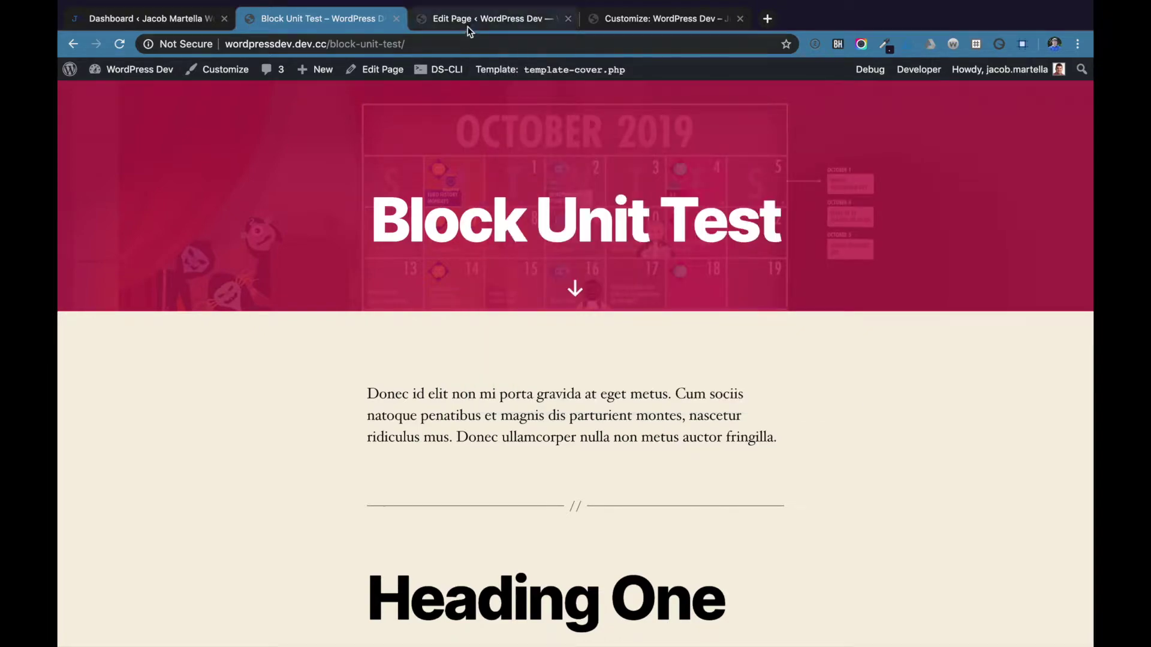
Step: In the page editor, transform the quote block above the Alternate Blockquote heading into a Pullquote
left_click(468, 27)
scroll(457, 454, "down", 20)
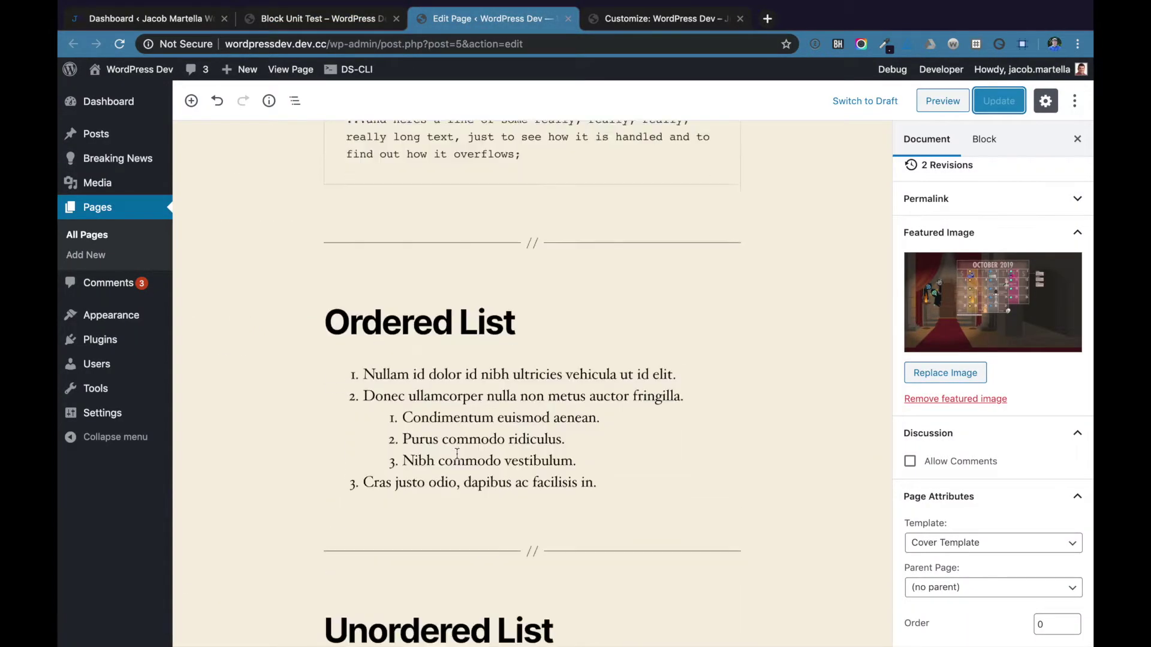
scroll(456, 455, "down", 20)
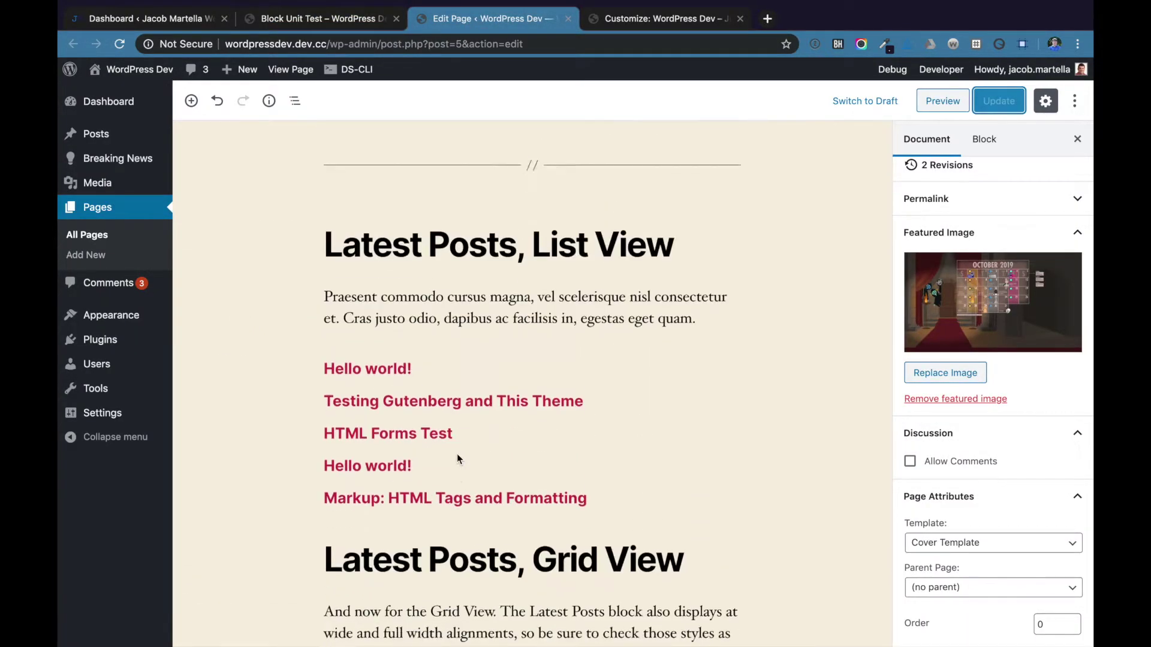
scroll(457, 455, "down", 15)
left_click(449, 287)
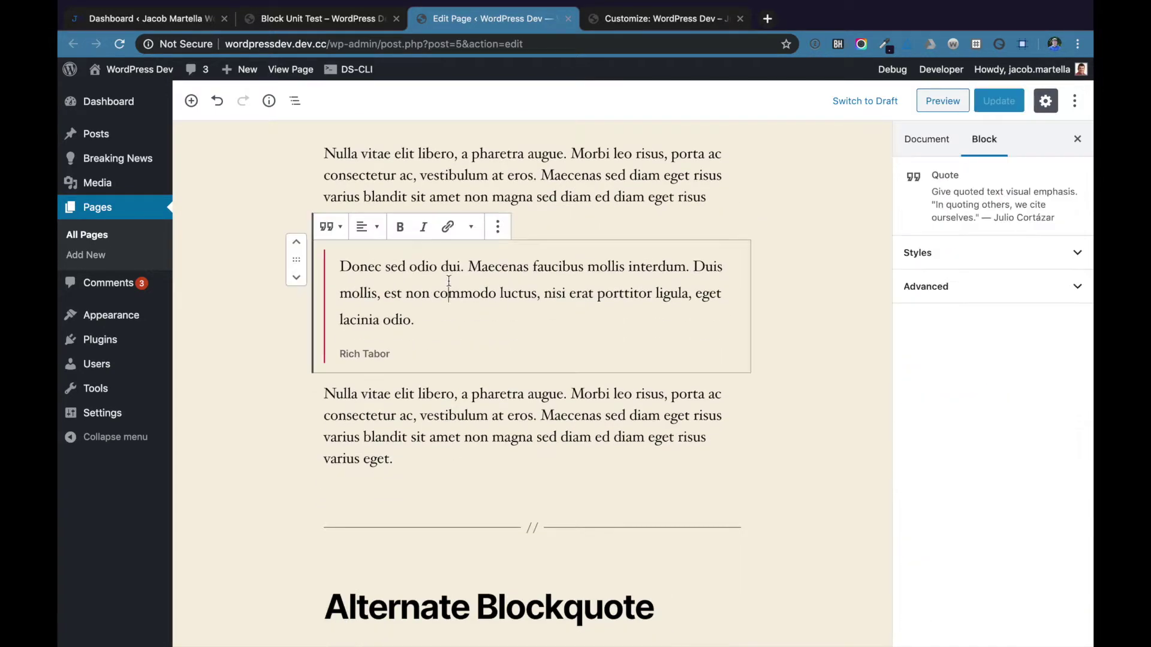
left_click(330, 226)
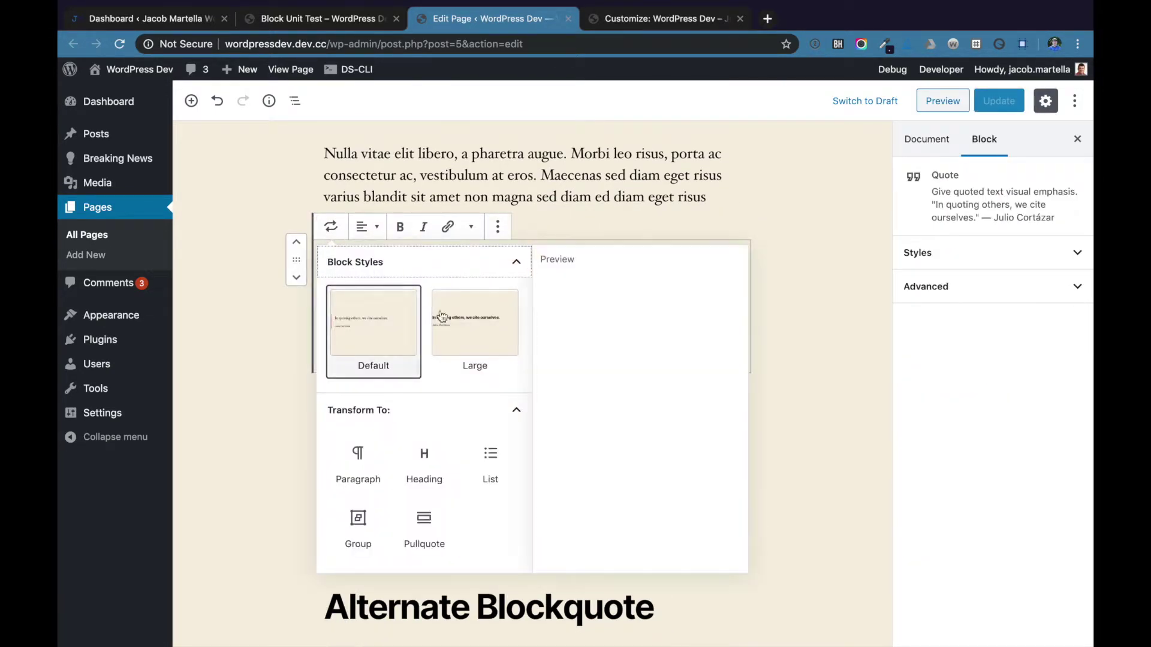
left_click(422, 528)
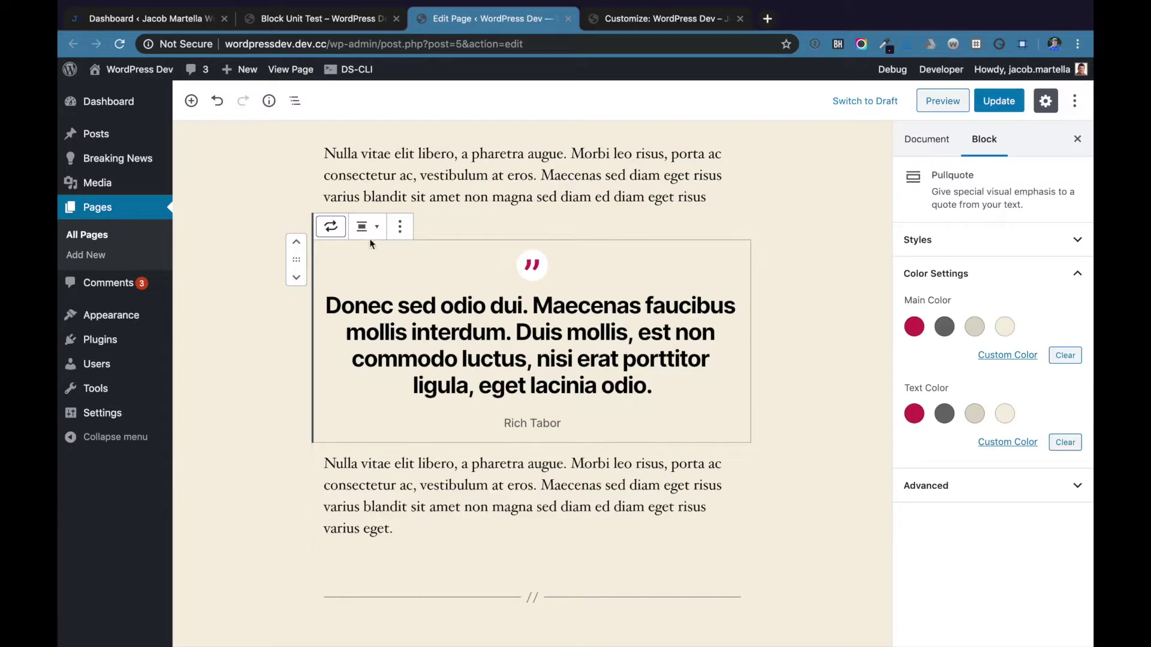
Step: Make the pullquote full width with the Solid Color style and a crimson main color, and update the page
left_click(366, 226)
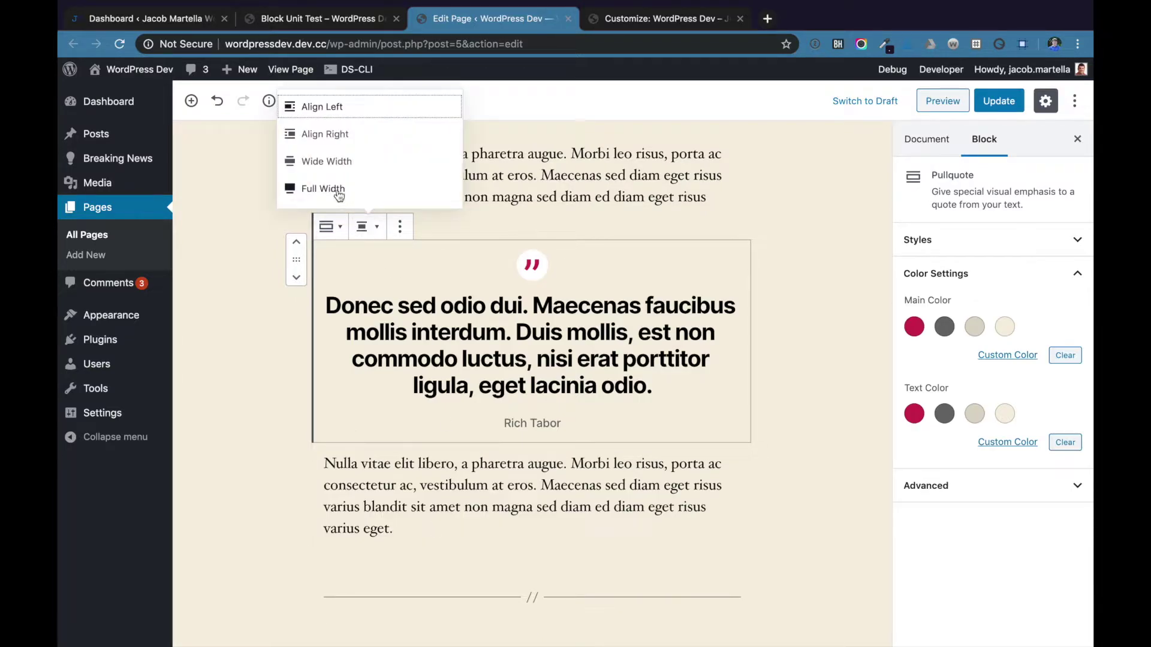
left_click(338, 190)
left_click(331, 264)
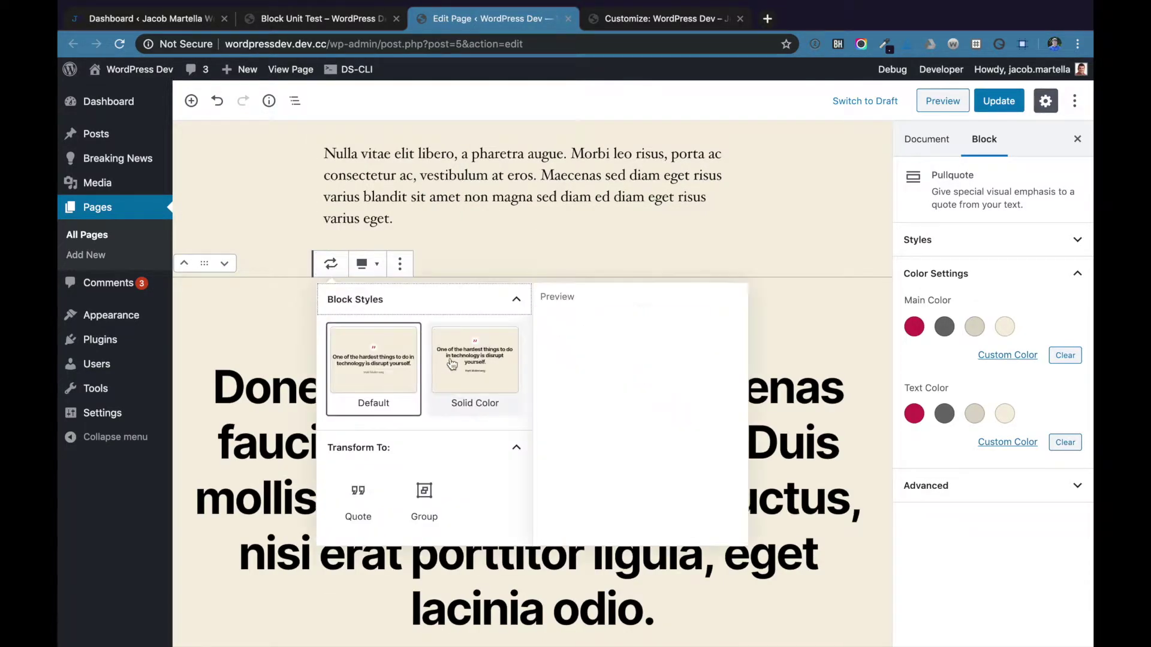
left_click(452, 364)
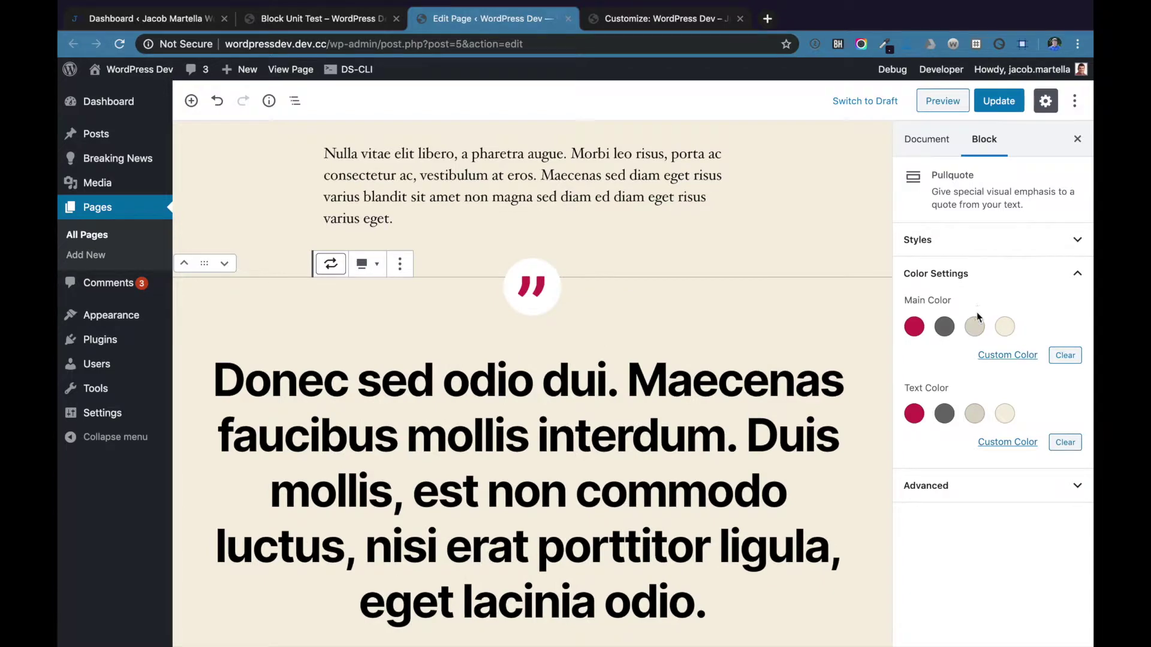
left_click(914, 328)
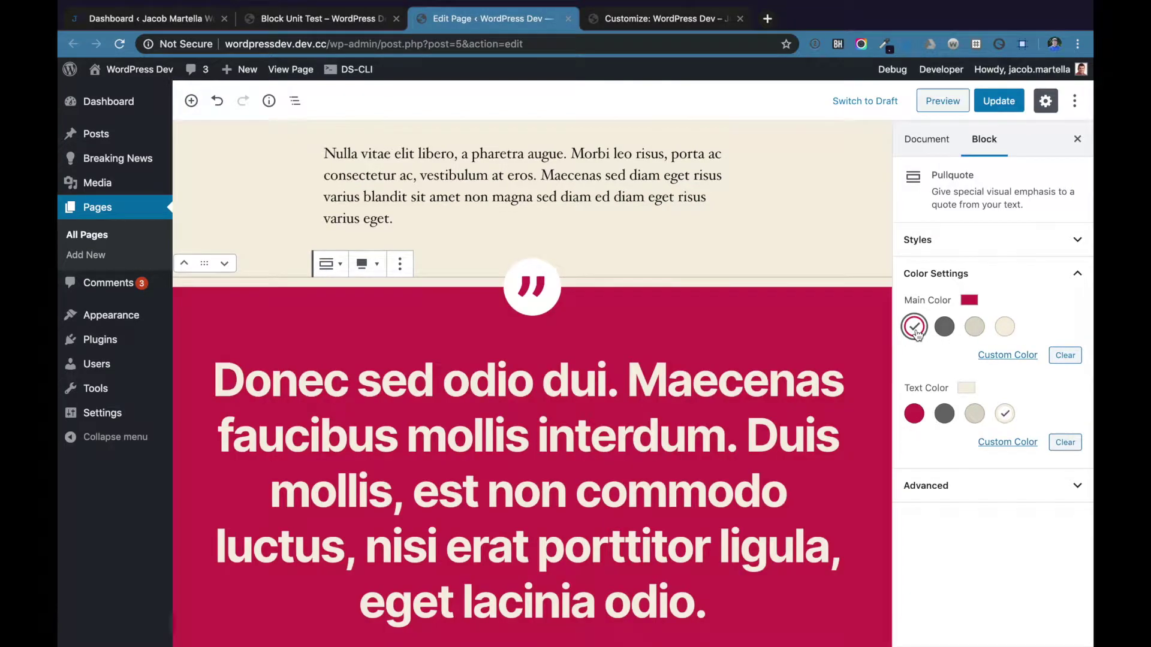
left_click(999, 101)
Step: Reload the page's front-end view and look through the lists and latest posts sections towards the restyled pullquote
left_click(304, 19)
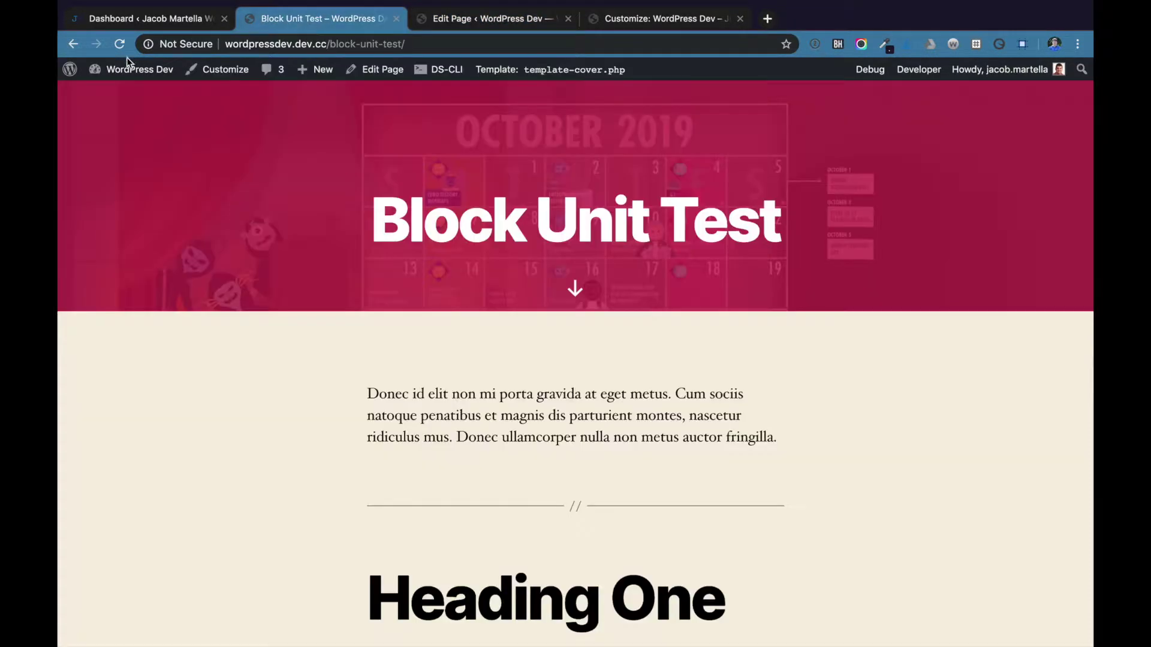
left_click(119, 45)
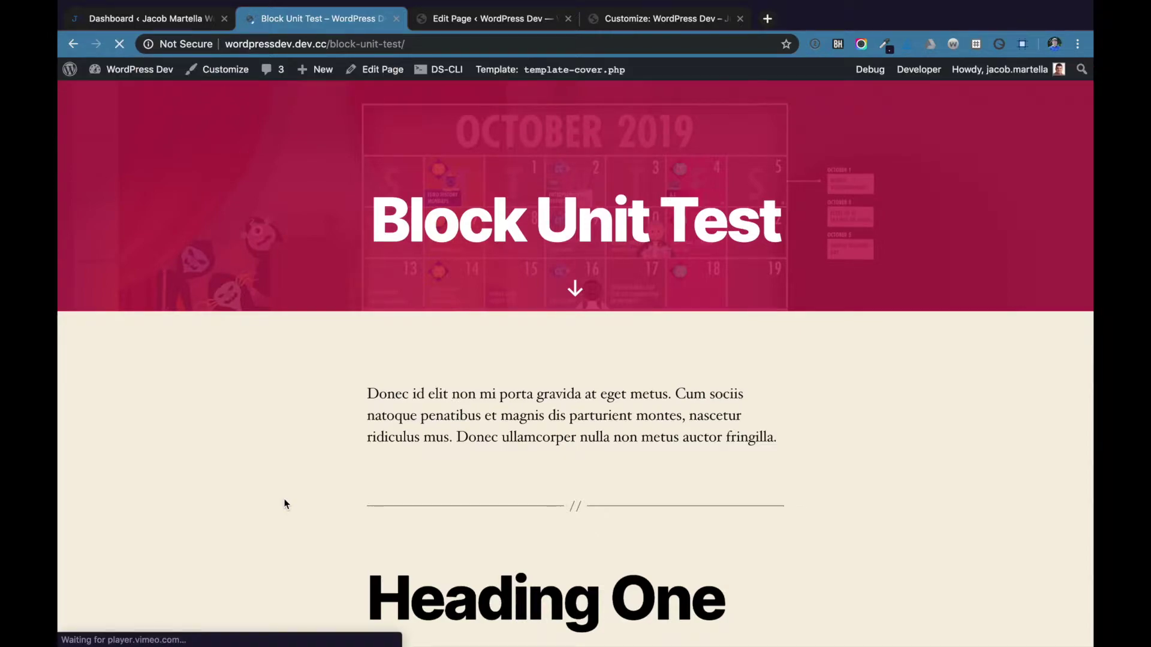
scroll(286, 503, "down", 8)
scroll(286, 504, "down", 20)
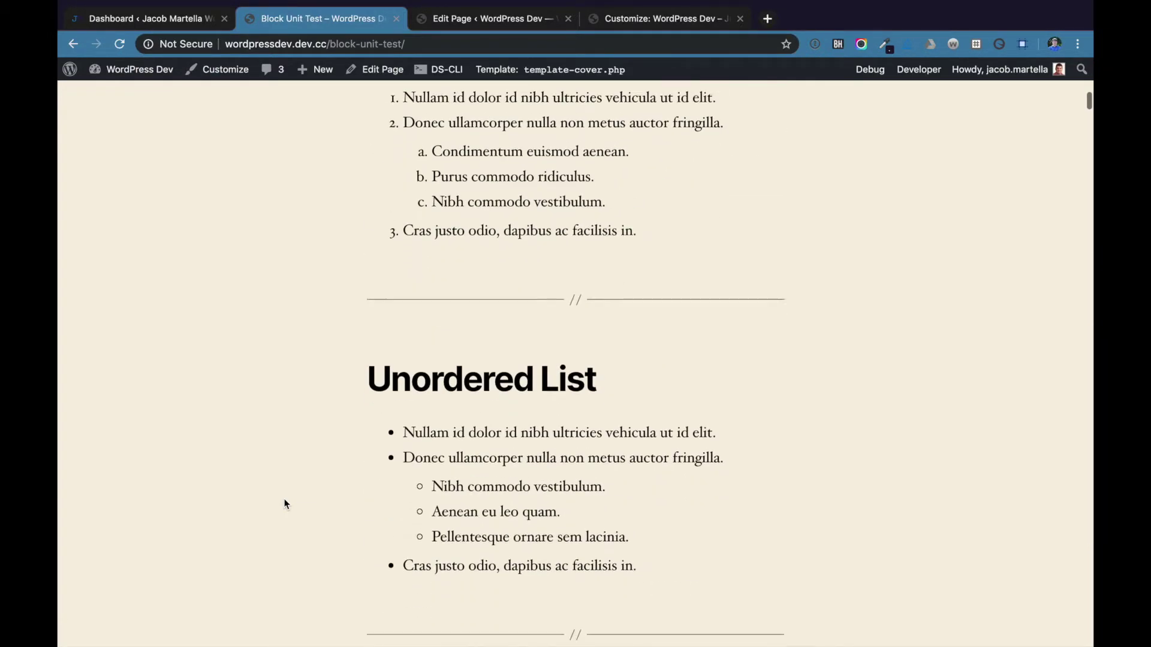
scroll(286, 503, "down", 20)
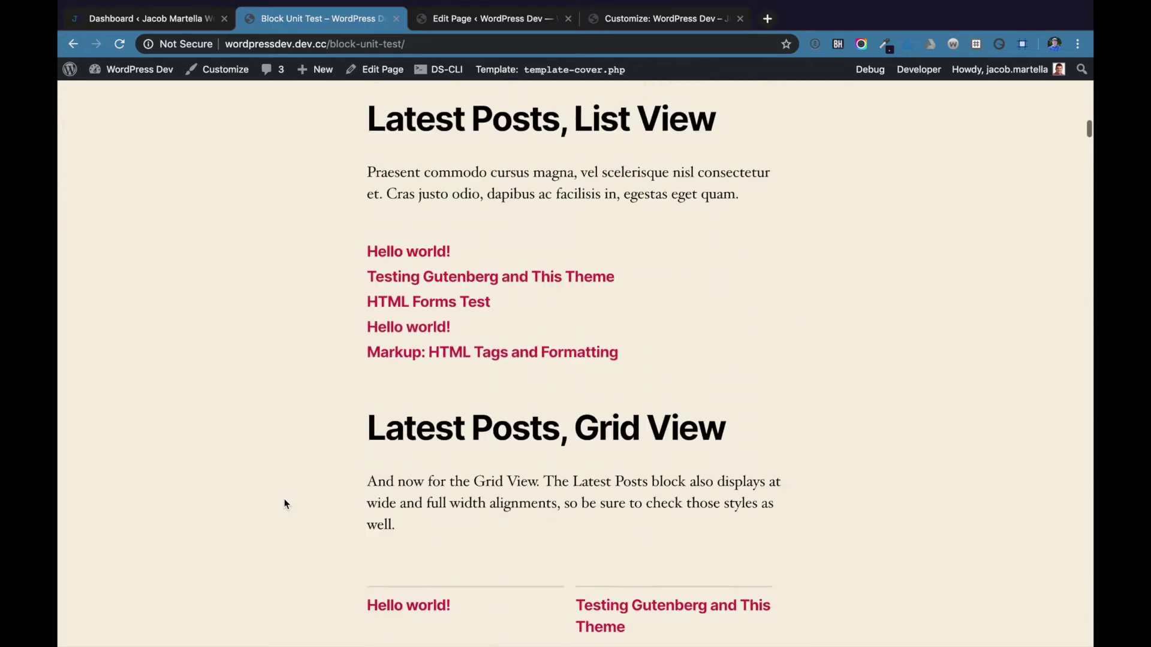
scroll(286, 503, "down", 12)
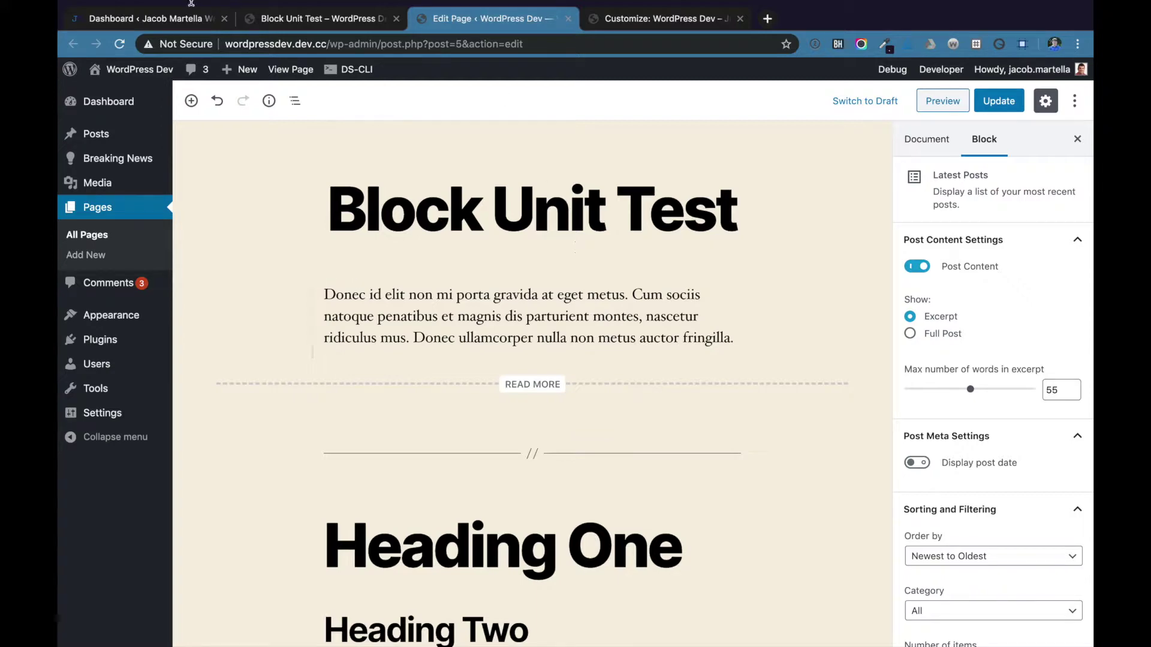
Step: From the other site's dashboard, open the draft post "What's ahead with WordPress 5.3" for editing
left_click(144, 18)
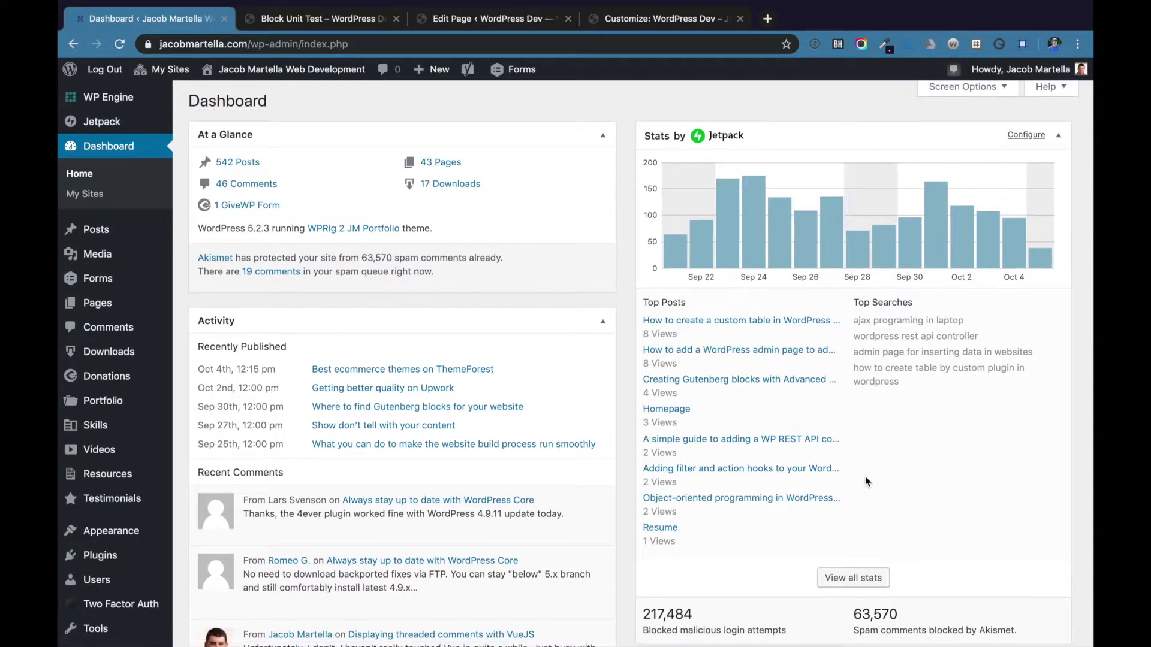
scroll(865, 476, "down", 5)
left_click(751, 552)
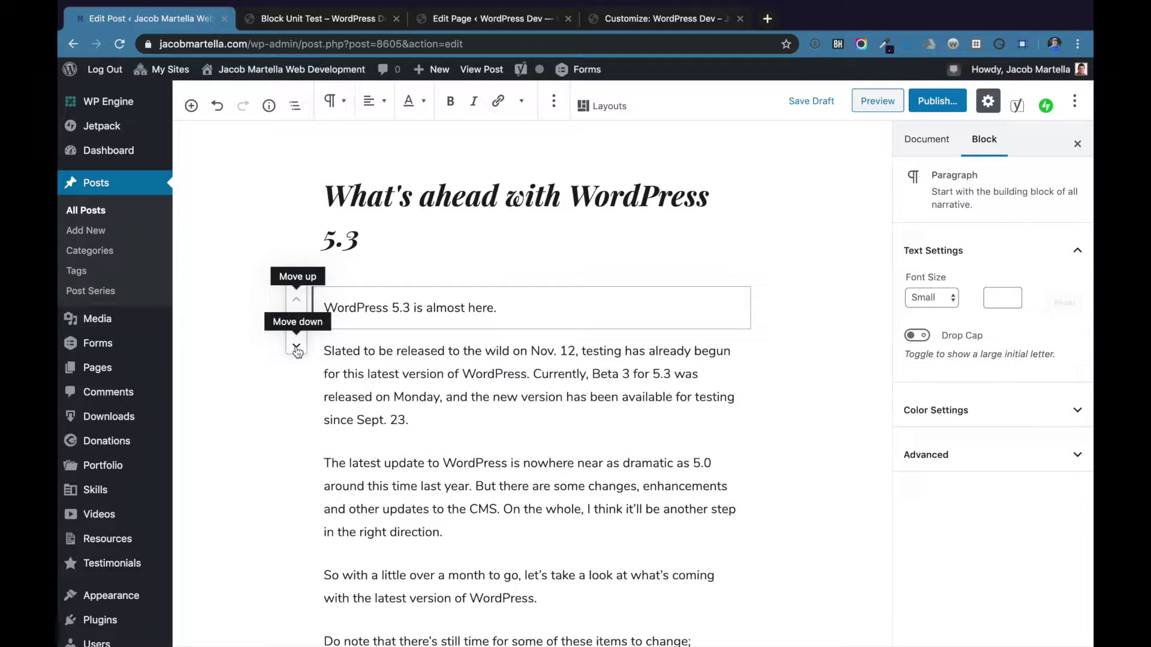
Step: Move the paragraph "WordPress 5.3 is almost here." down three blocks and back up to the start of the post
left_click(296, 348)
left_click(296, 348)
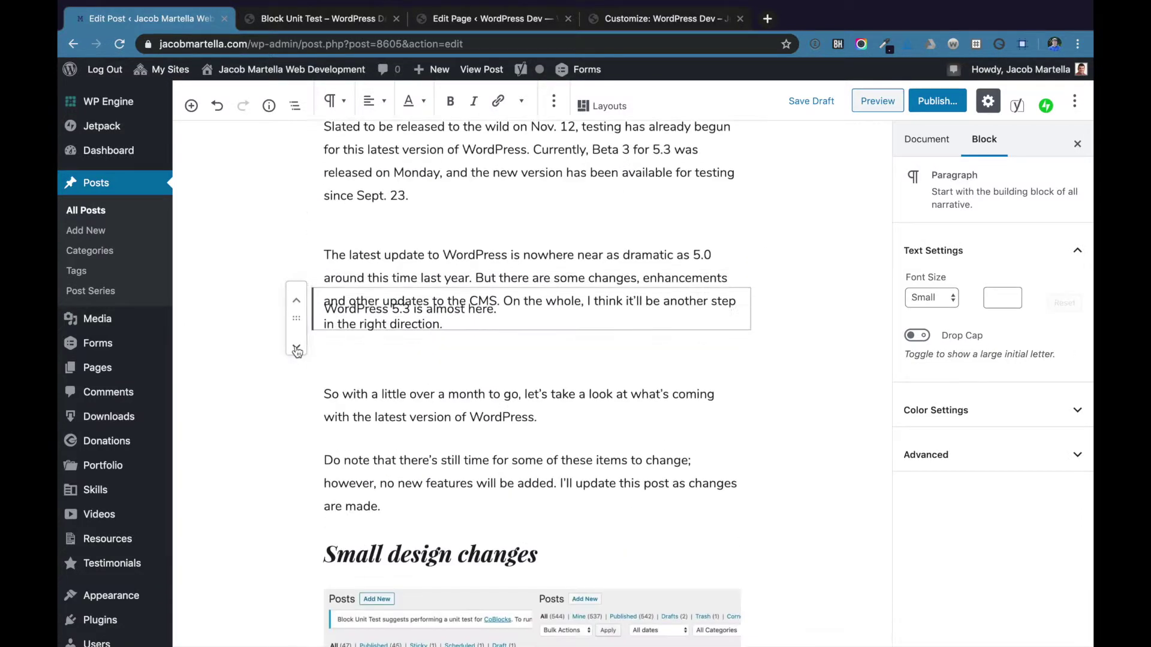
left_click(296, 348)
left_click(296, 301)
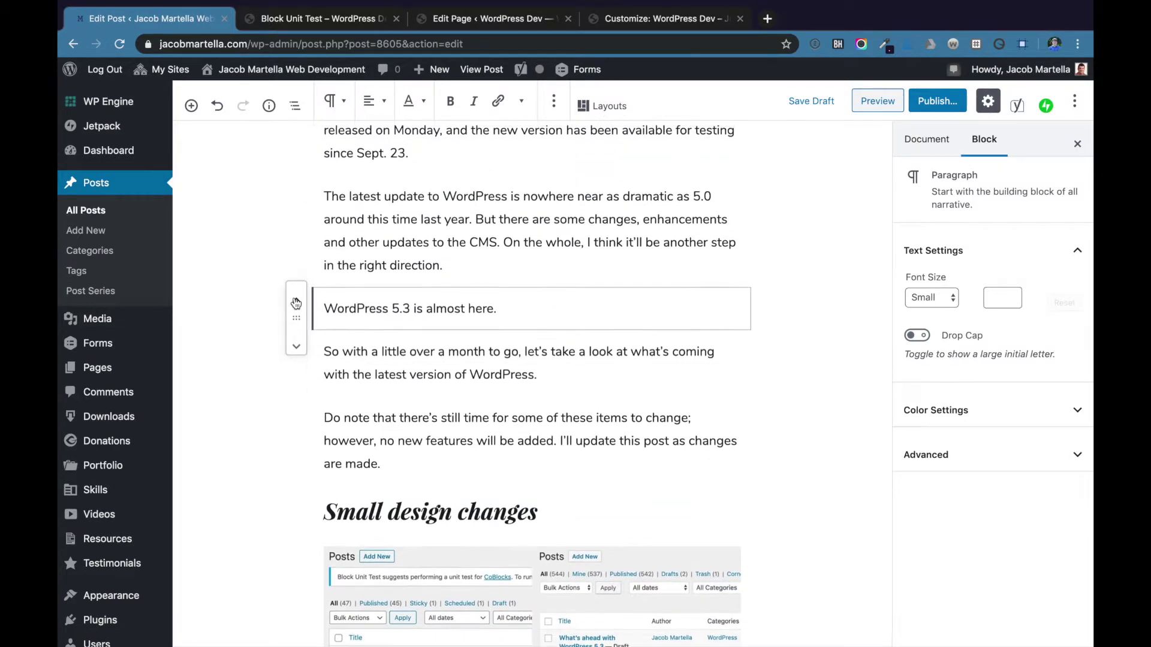
left_click(296, 301)
left_click(297, 301)
Step: On the Block Unit Test page, move the opening paragraph down past the Read More break and separator, and back to the start
left_click(663, 20)
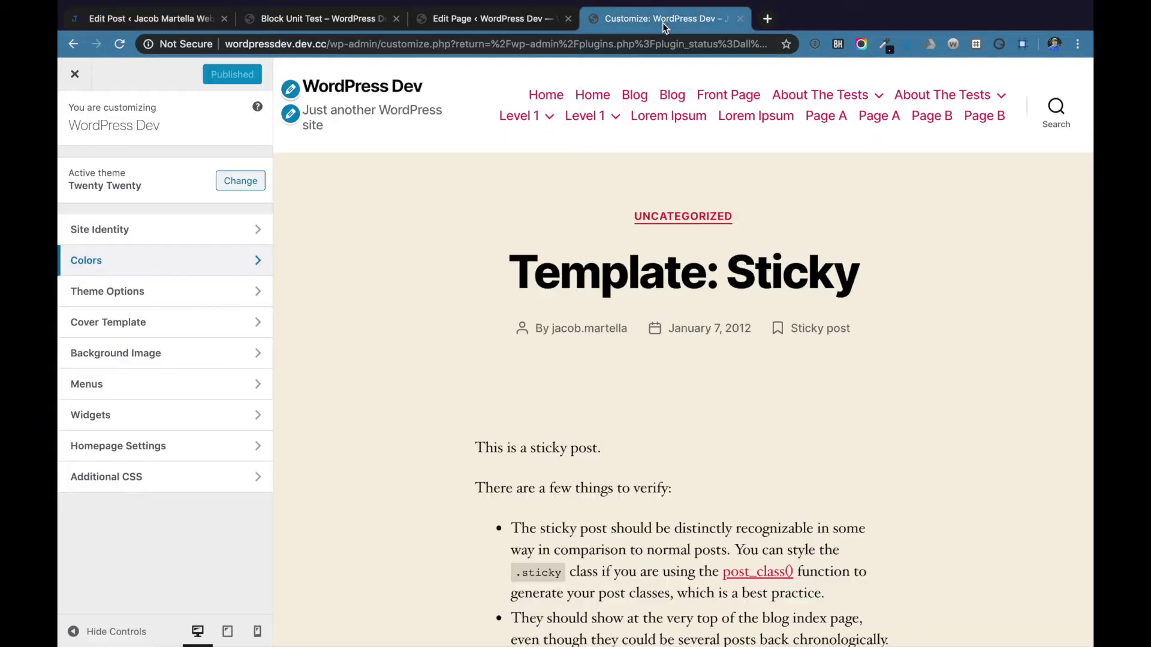
left_click(484, 23)
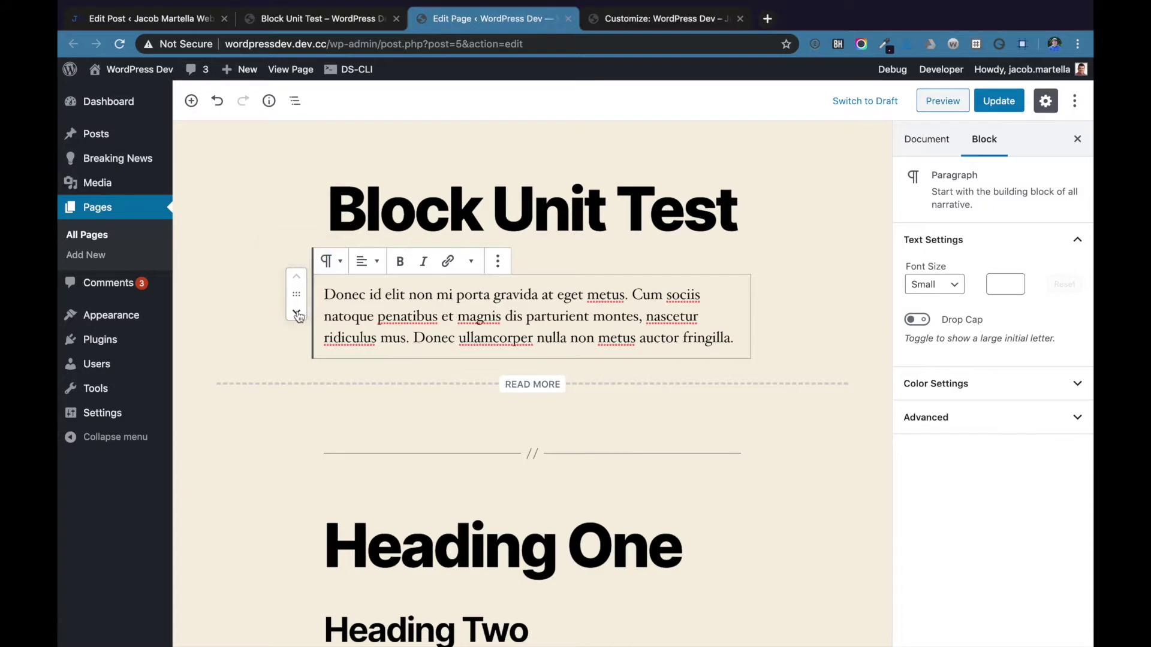
left_click(296, 279)
left_click(296, 311)
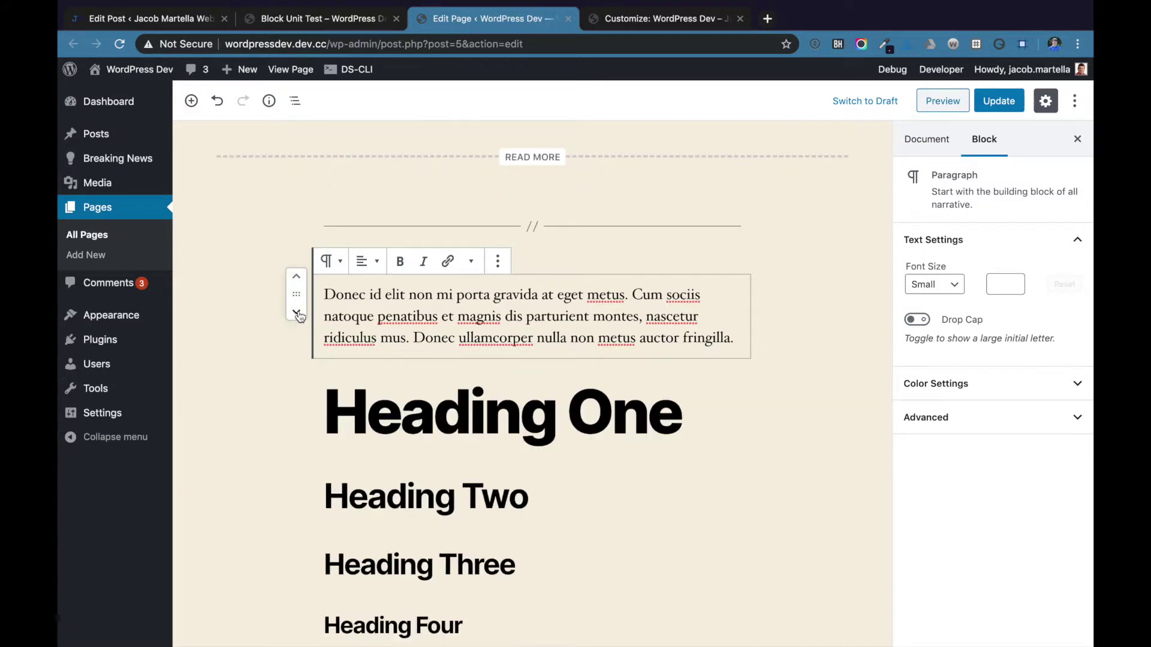
left_click(296, 312)
left_click(297, 280)
left_click(297, 281)
left_click(298, 284)
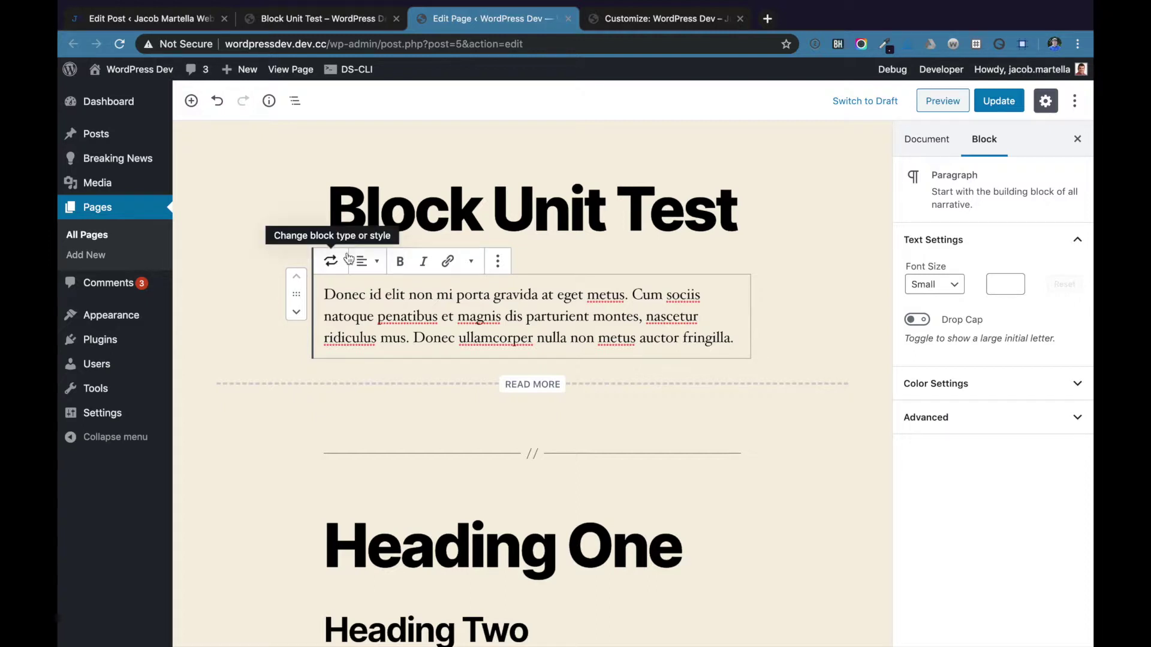
Step: Go to the employee table on the Block Unit Test page and select cells in its first rows to examine how they are highlighted
scroll(514, 431, "down", 10)
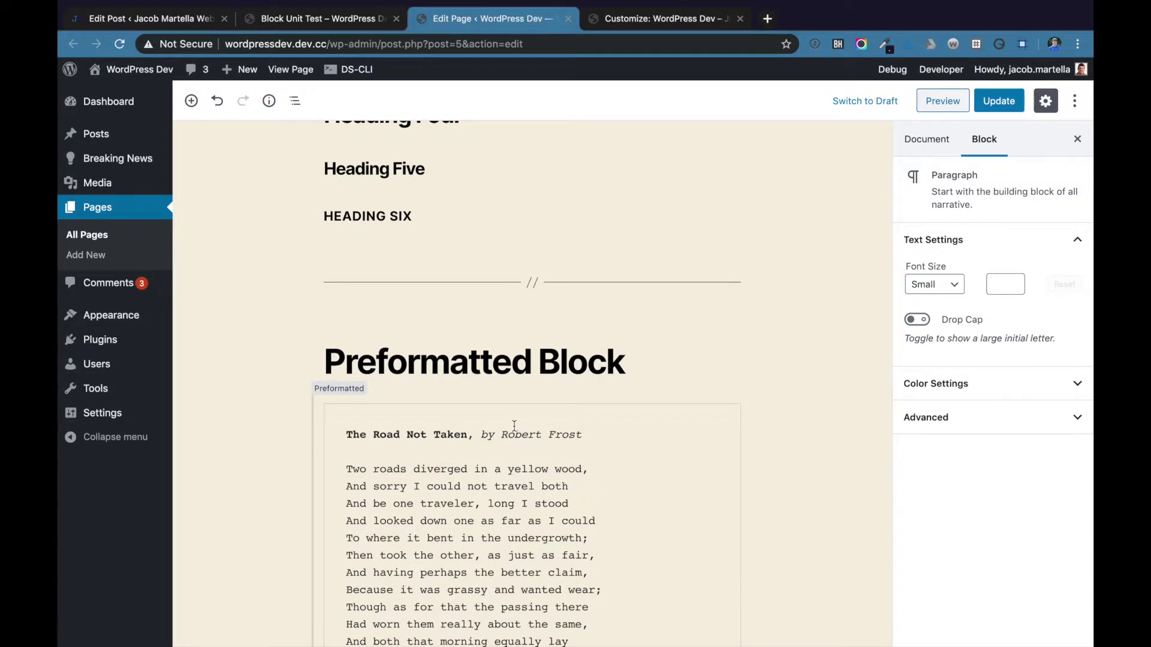
scroll(515, 425, "down", 10)
left_click(390, 324)
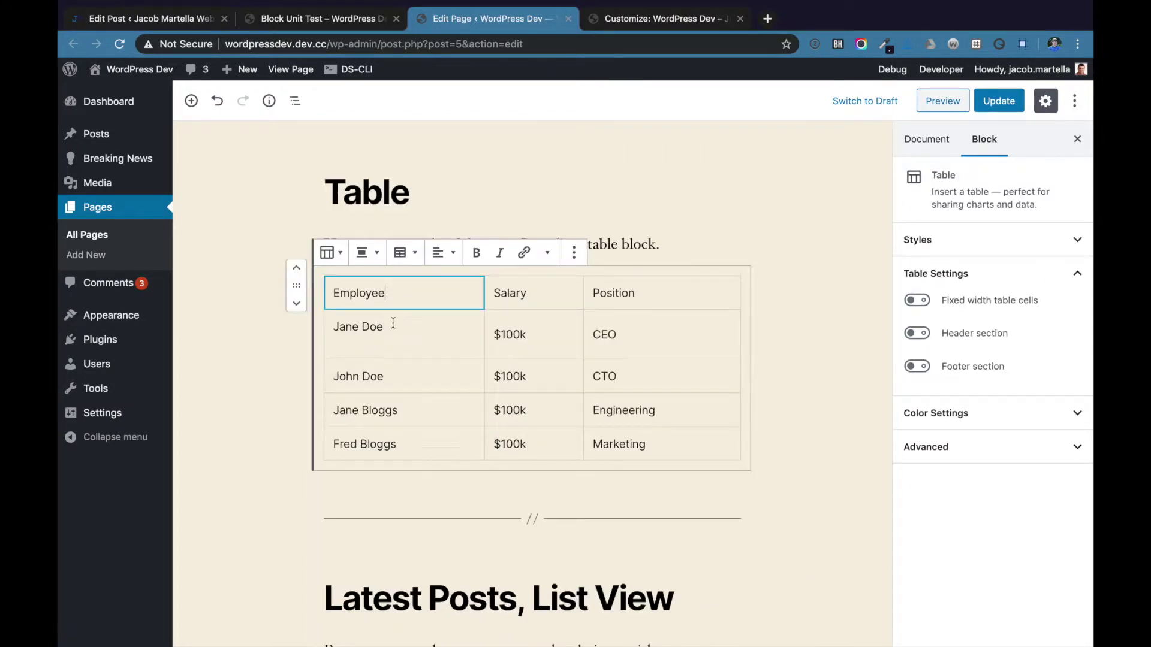
left_click(406, 369)
left_click(521, 376)
left_click(516, 342)
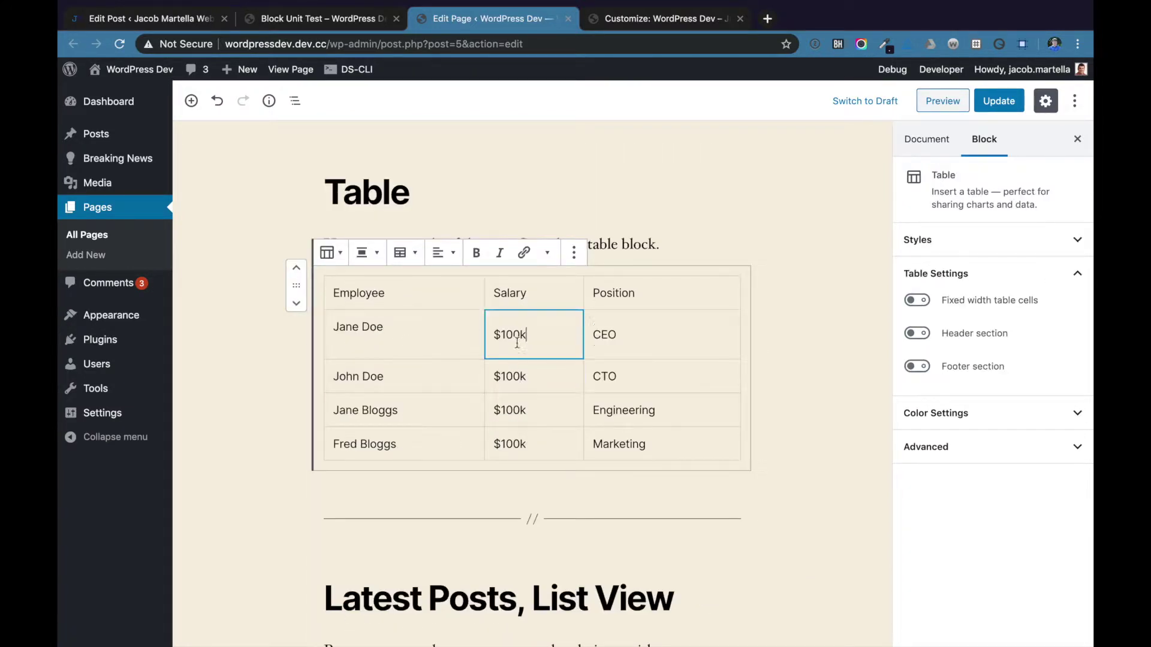
left_click(520, 307)
left_click(517, 354)
Step: Examine the table's options for adding and deleting rows and columns, and return to the cell containing CEO
left_click(370, 258)
left_click(403, 256)
left_click(404, 257)
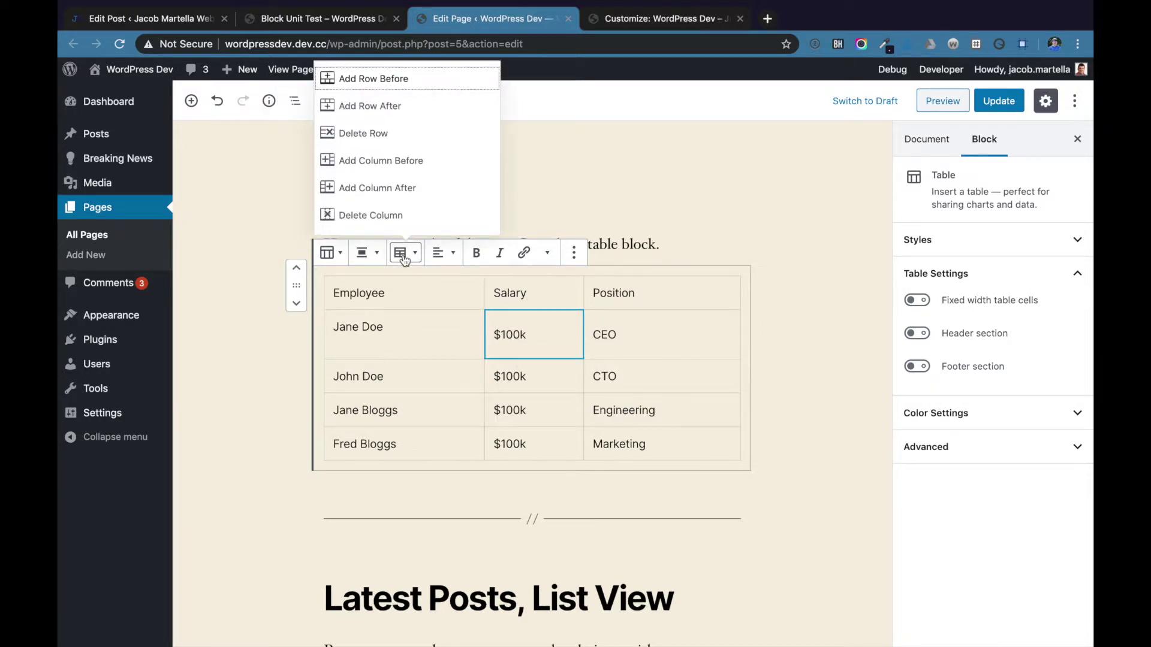
left_click(641, 349)
scroll(648, 399, "down", 2)
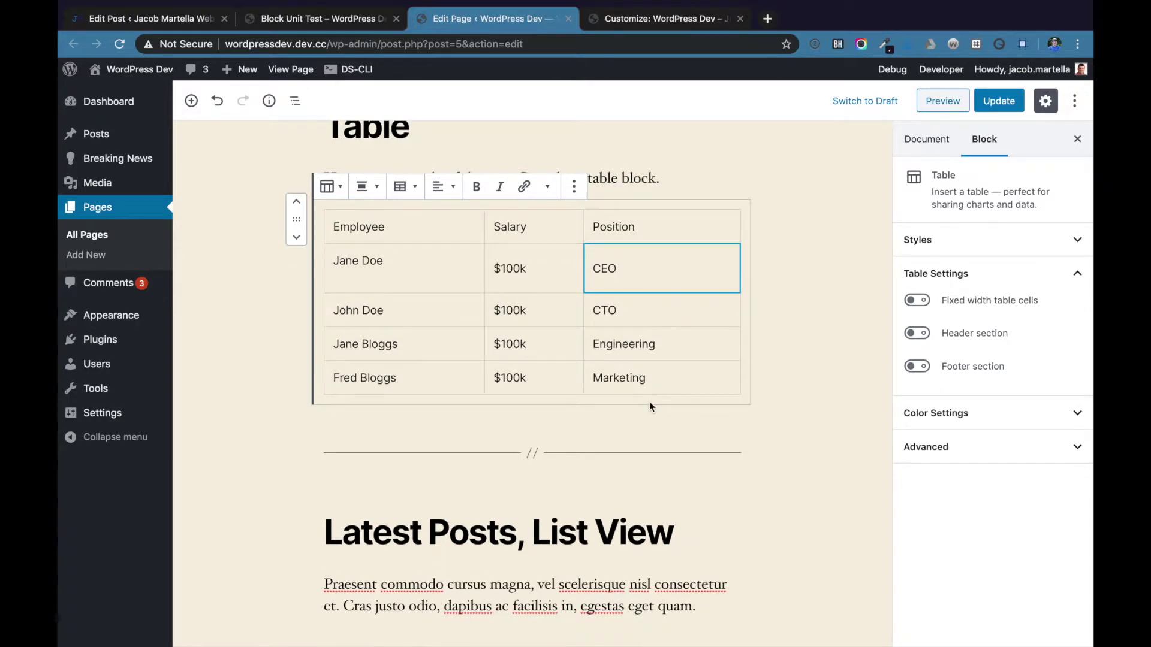
Step: In the Latest Posts grid block, switch the content to Full Post and back to Excerpt, and raise the excerpt's maximum word count
scroll(650, 401, "down", 10)
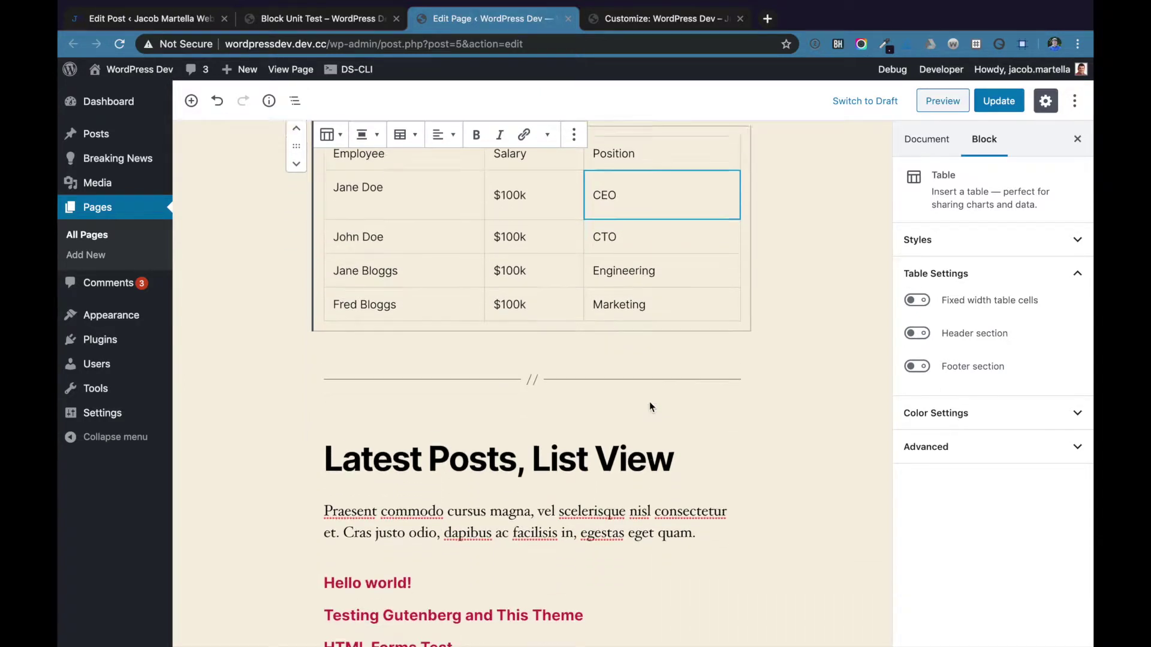
scroll(649, 407, "down", 3)
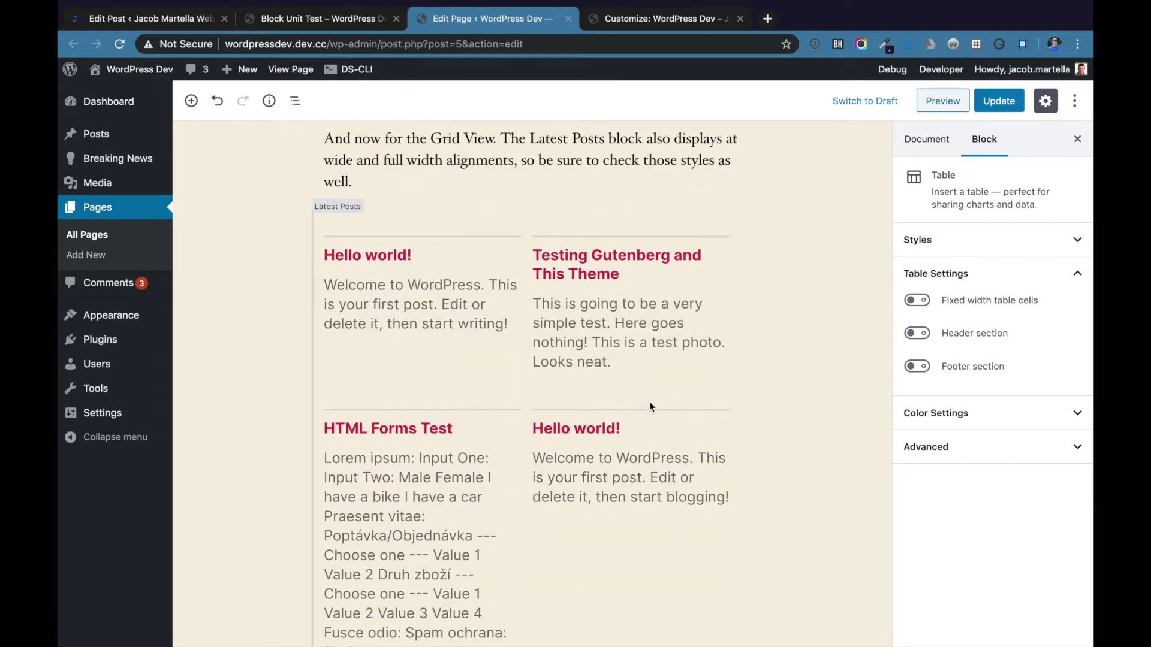
left_click(447, 318)
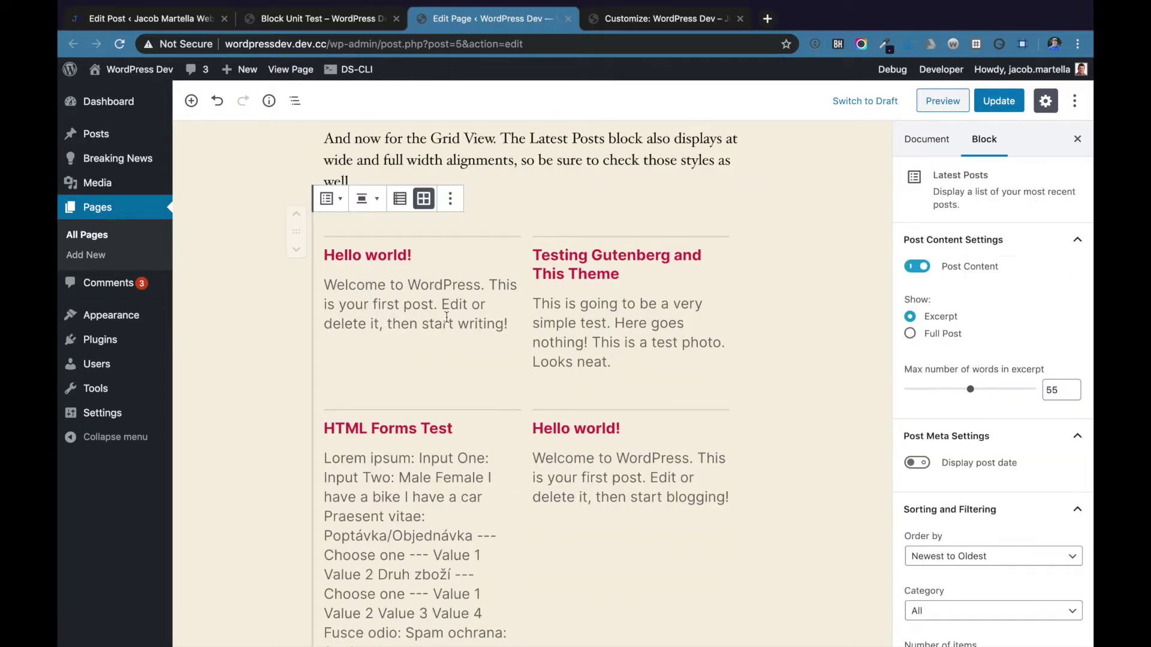
scroll(527, 333, "up", 1)
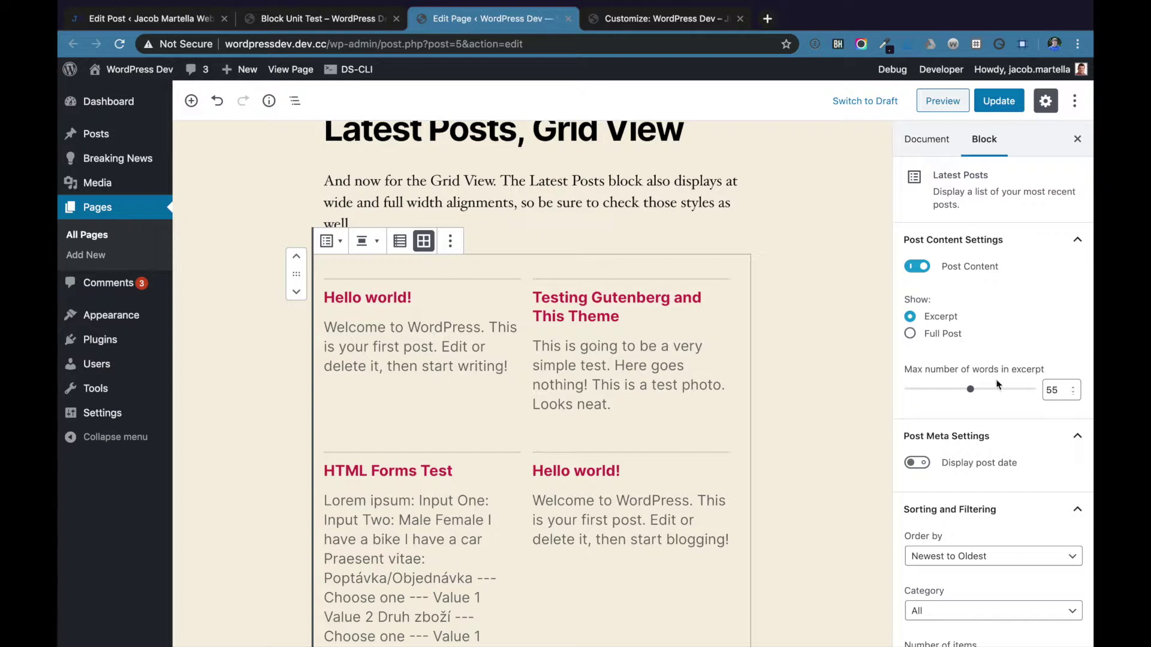
left_click(911, 336)
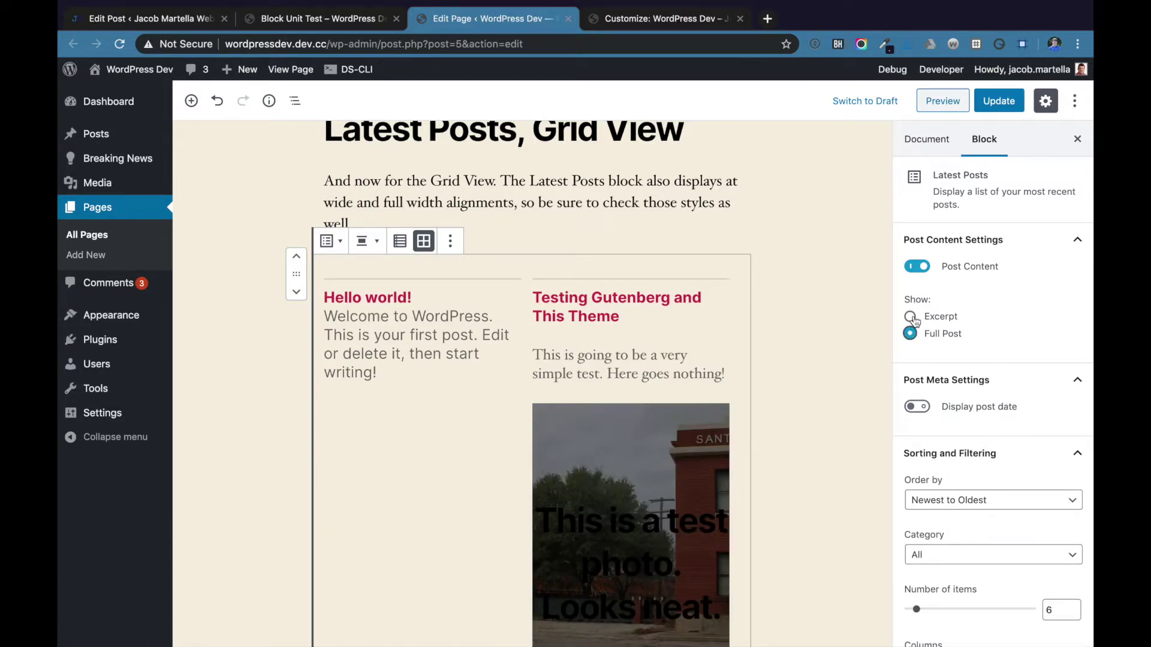
left_click(911, 317)
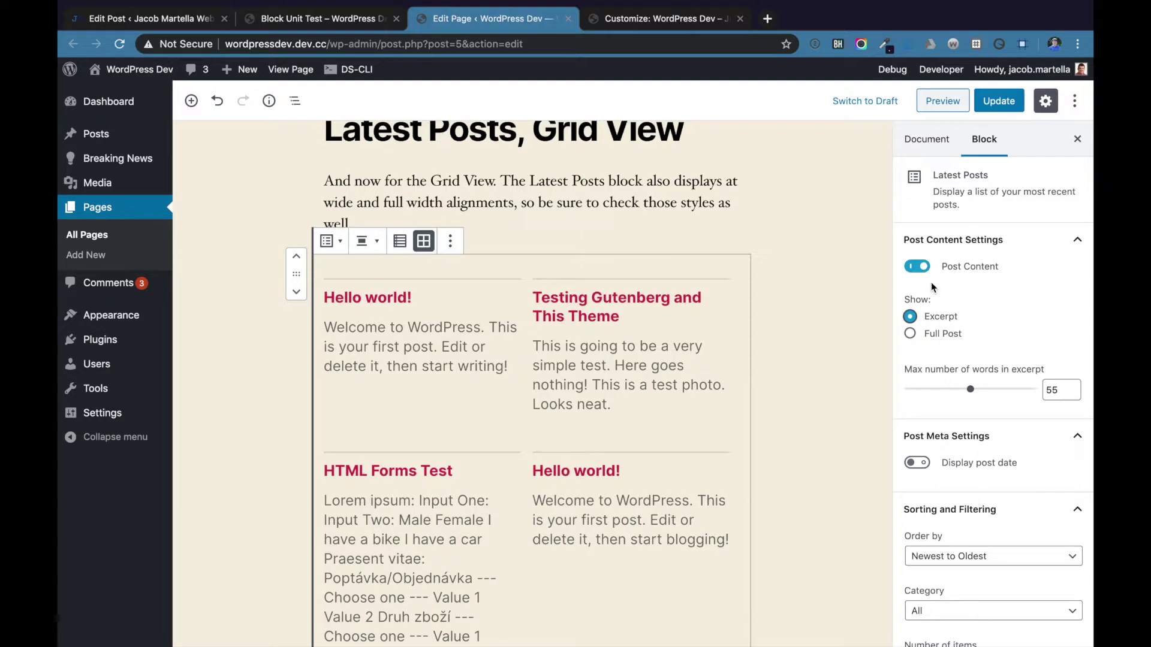
left_click_drag(972, 389, 993, 394)
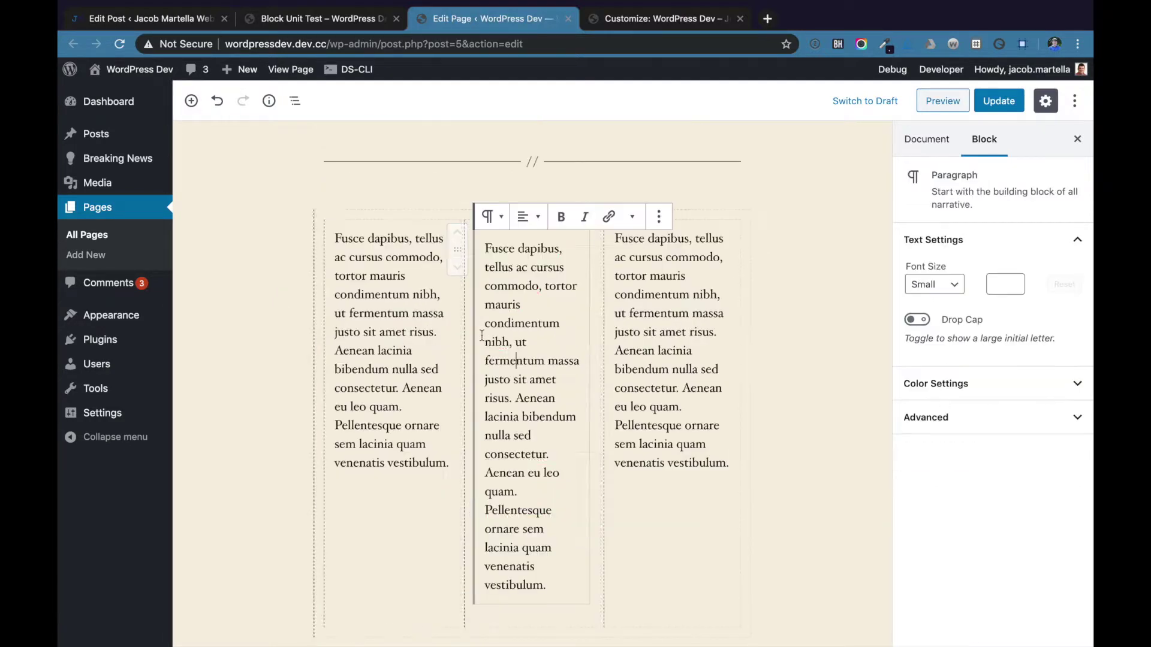
Step: Group the "Full width" heading and the paragraph beneath it into a single Group block
left_click(347, 313)
left_click(520, 329)
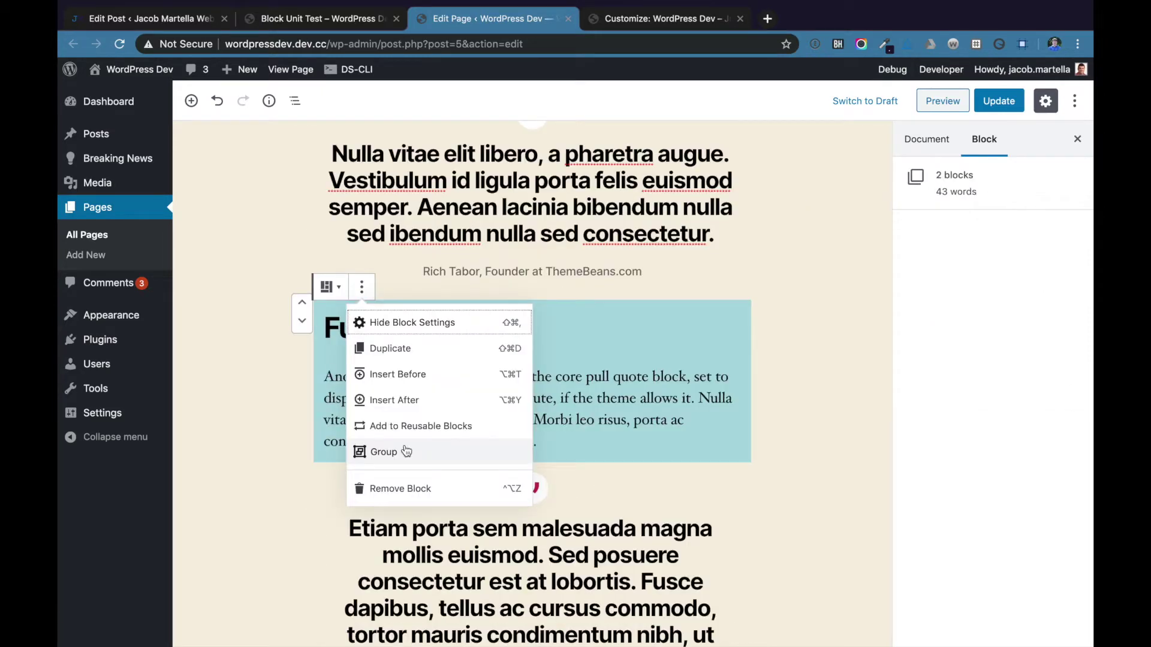
left_click(384, 449)
Step: Move the "Full width" heading below the paragraph inside the group and back above it
left_click(412, 367)
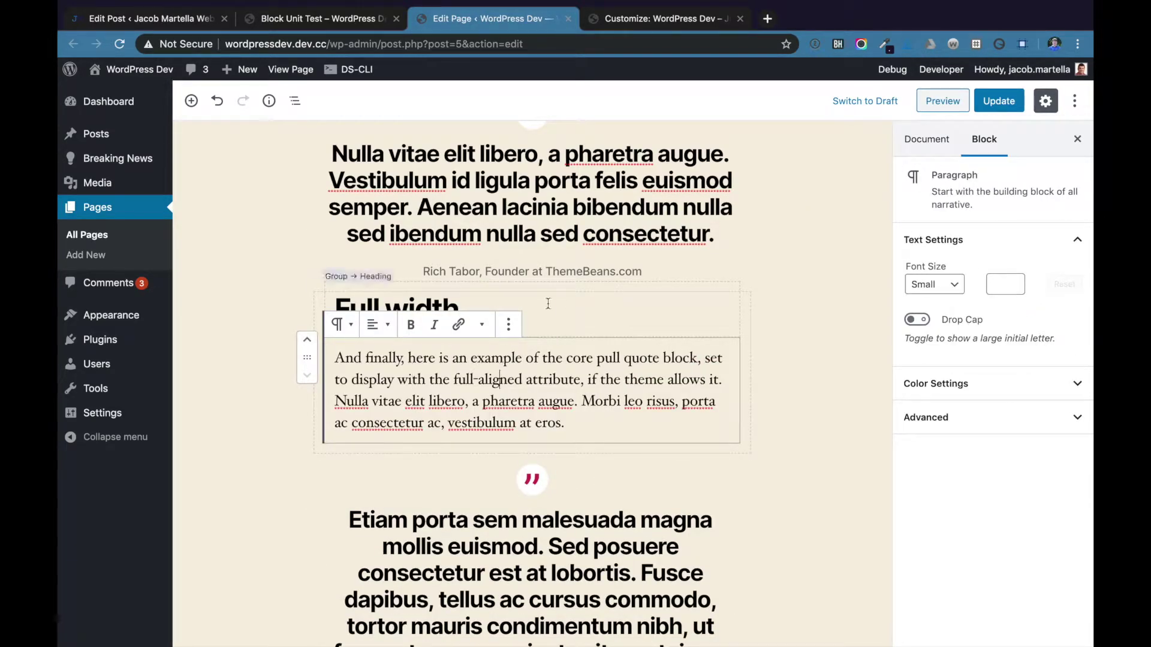
left_click(569, 306)
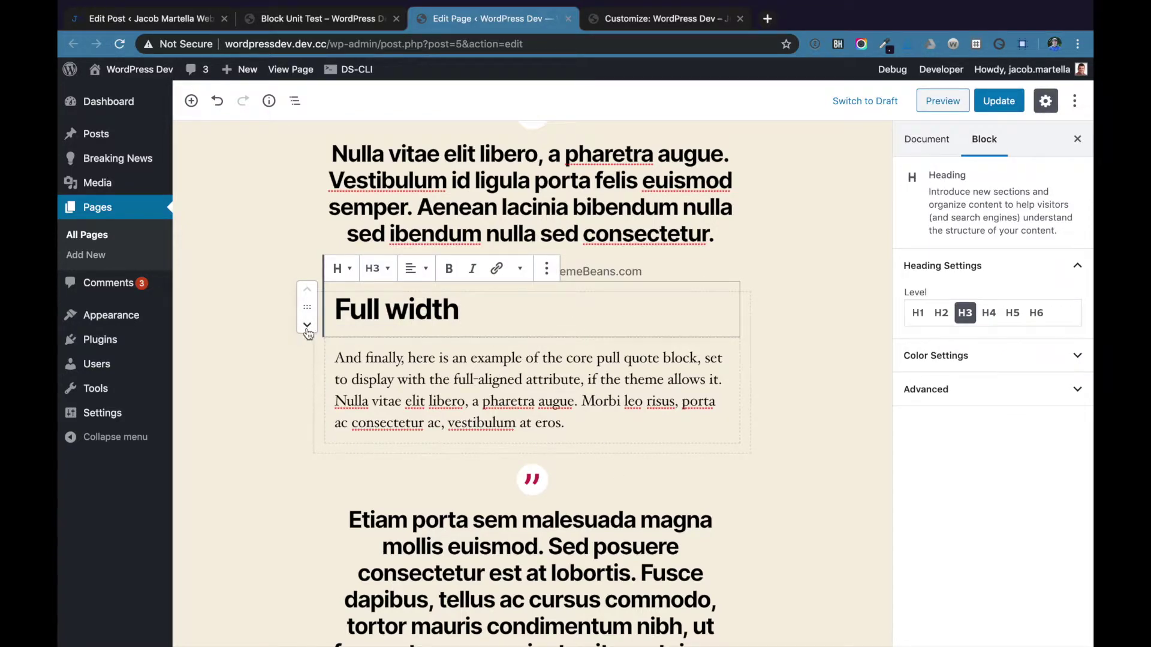
left_click(307, 289)
left_click(307, 289)
Step: Move the whole group down past the pullquote and the paragraph that follows, and return it to its original place
left_click(321, 355)
left_click(296, 329)
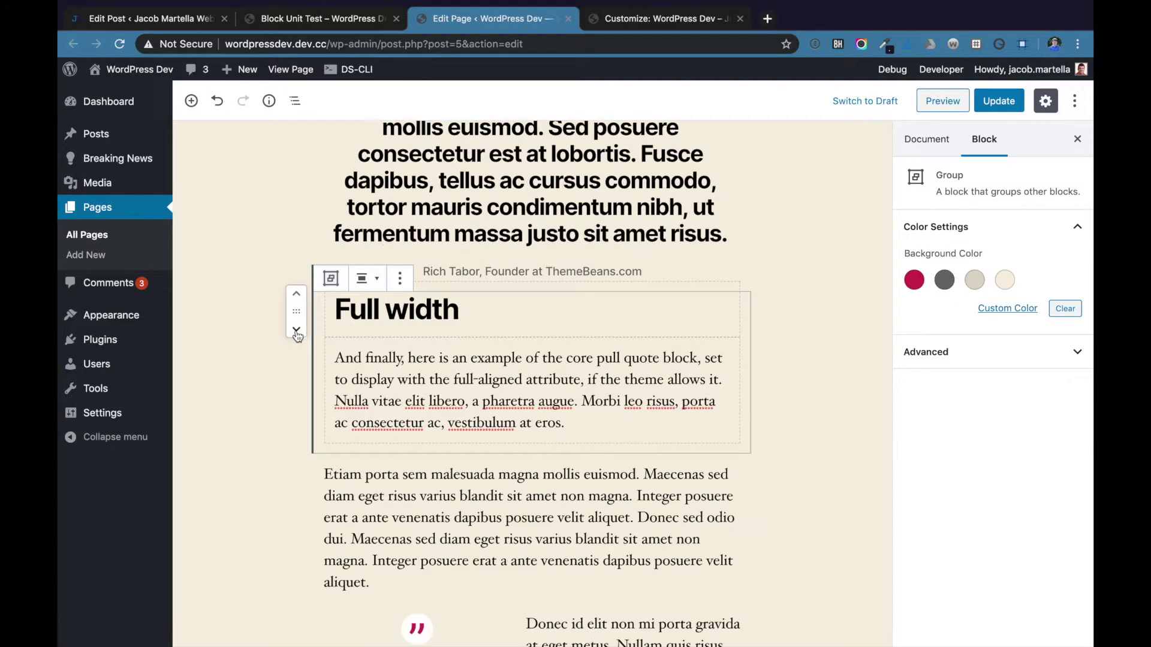
left_click(296, 329)
left_click(296, 294)
left_click(296, 294)
scroll(310, 358, "down", 5)
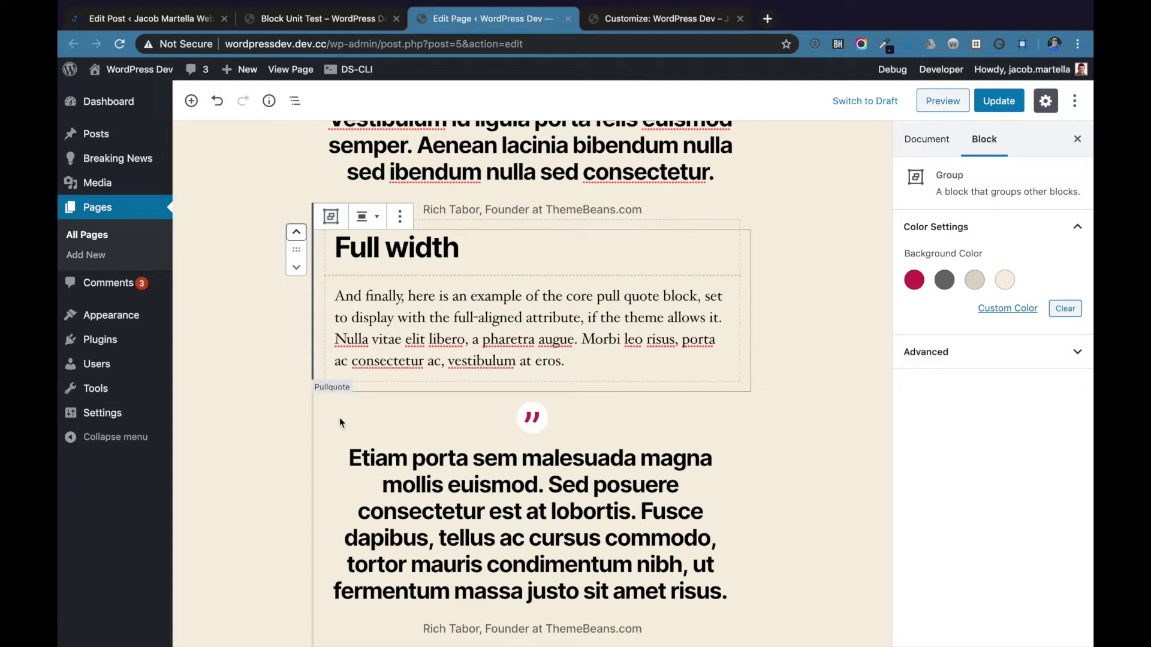
scroll(407, 502, "down", 7)
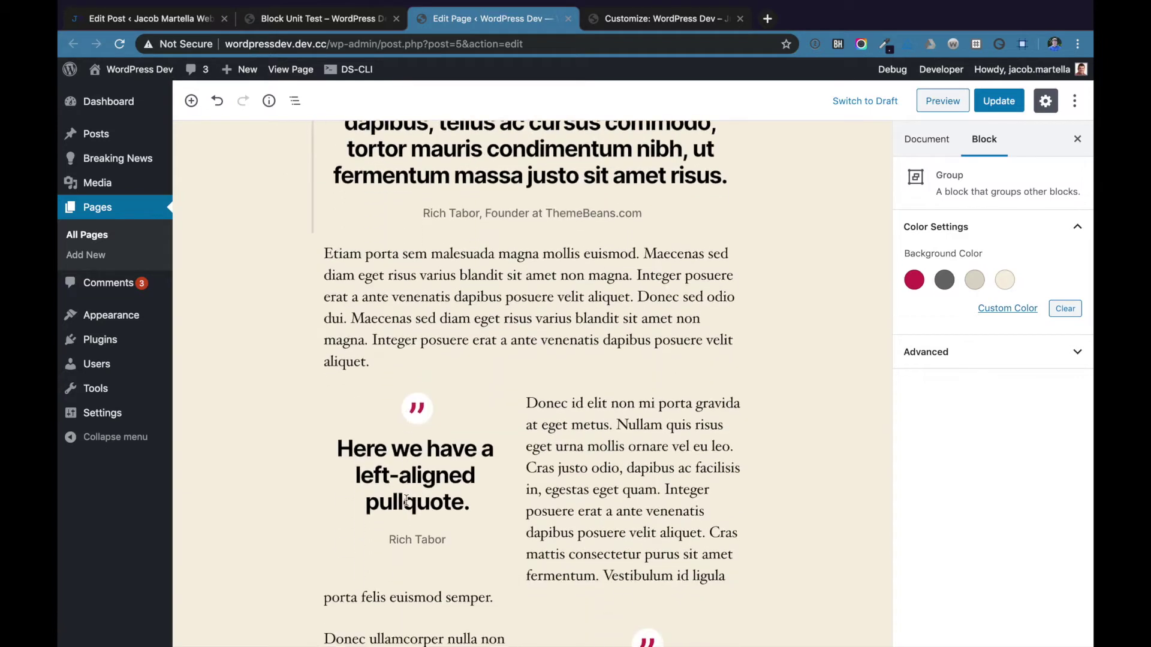
scroll(407, 501, "down", 1)
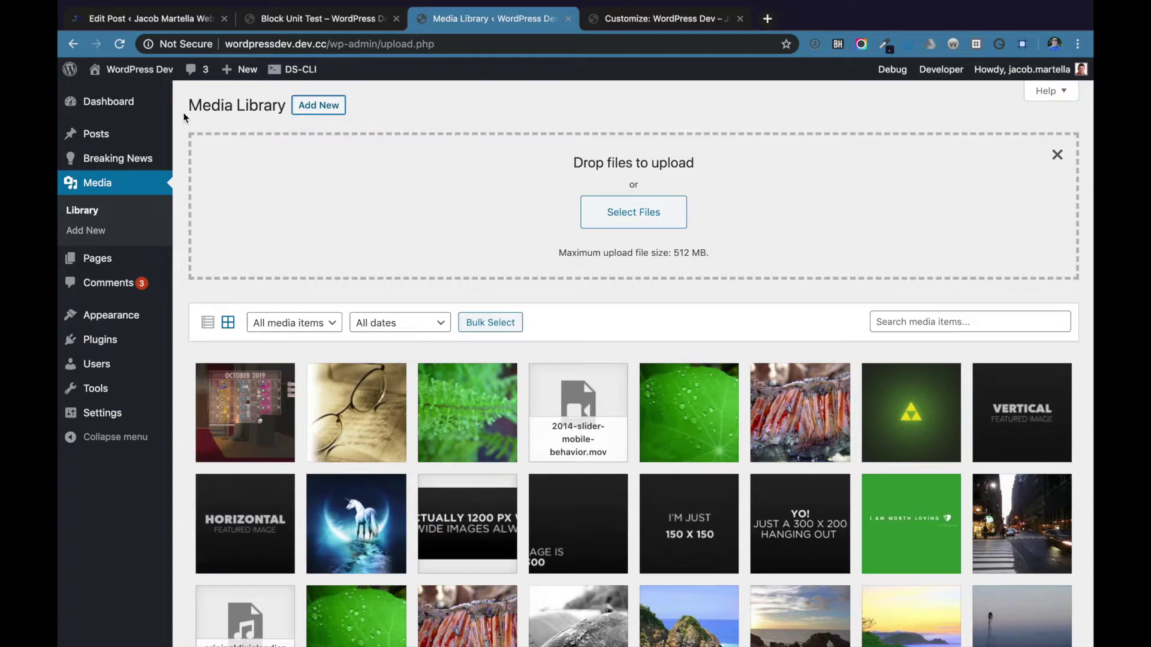
Step: Upload the image 54_Patreon_CC_Wallpaper_September2019.png from the Photos folder to the Media Library
left_click(605, 208)
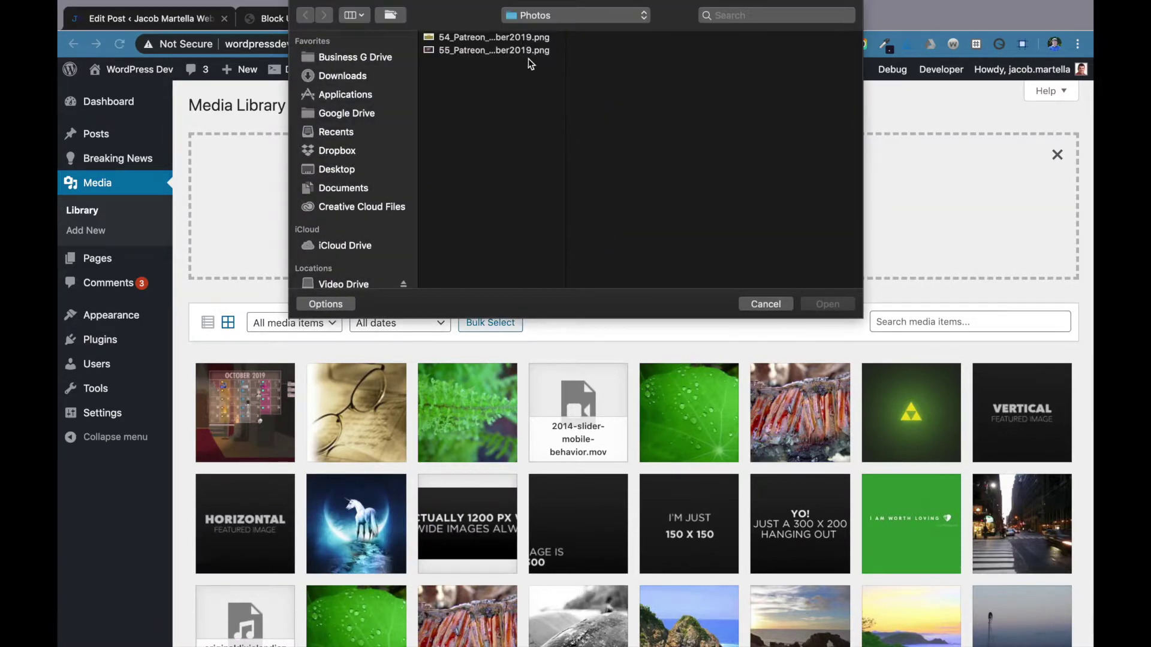
left_click(522, 38)
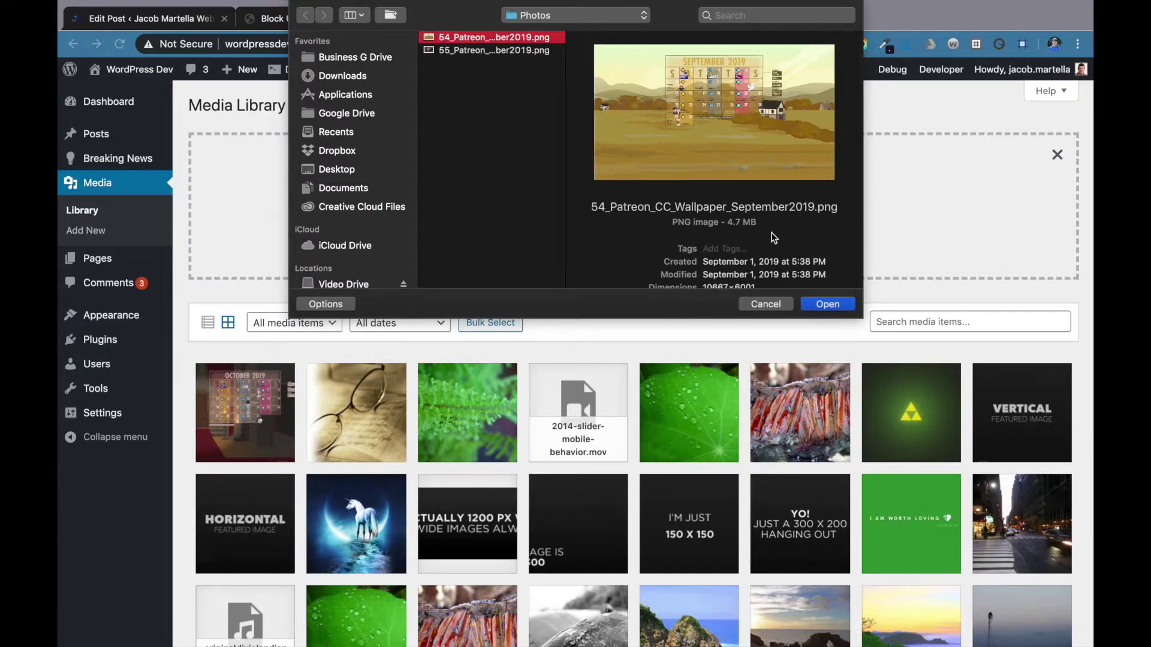
left_click(830, 305)
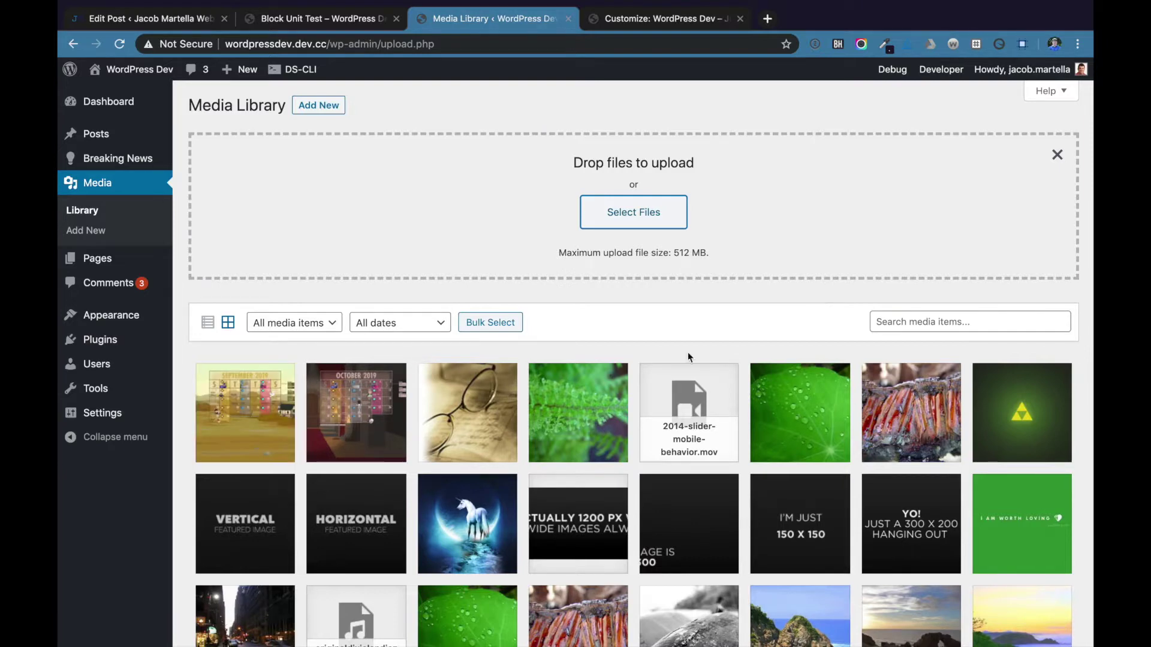
Step: Open the Site Health status page
left_click(235, 438)
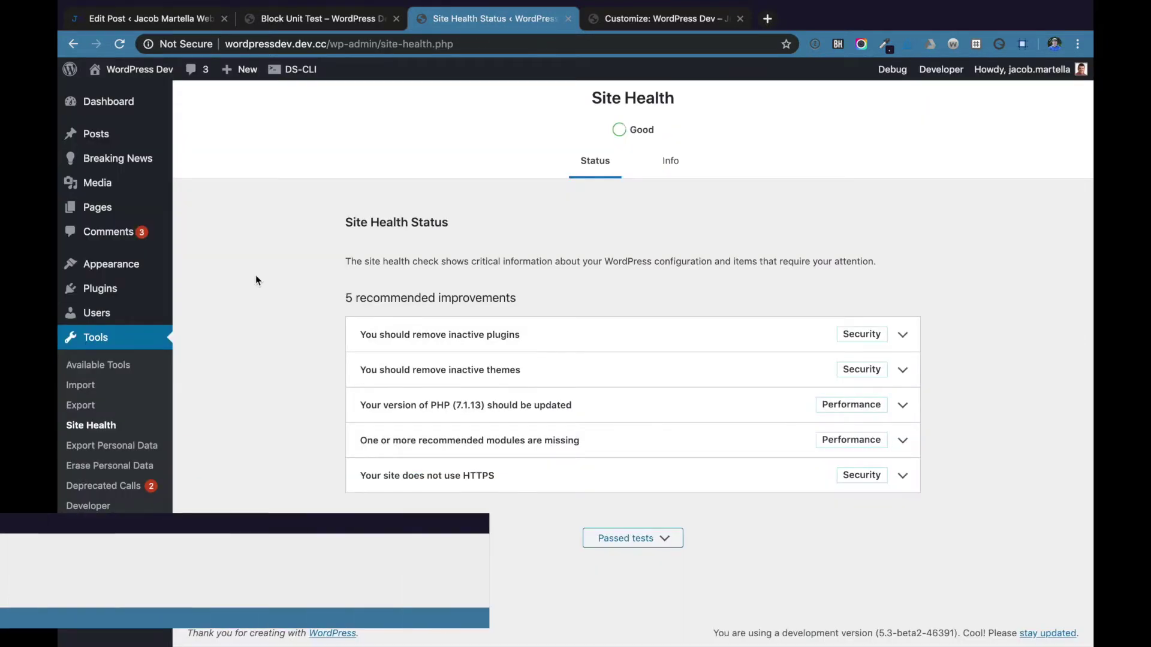